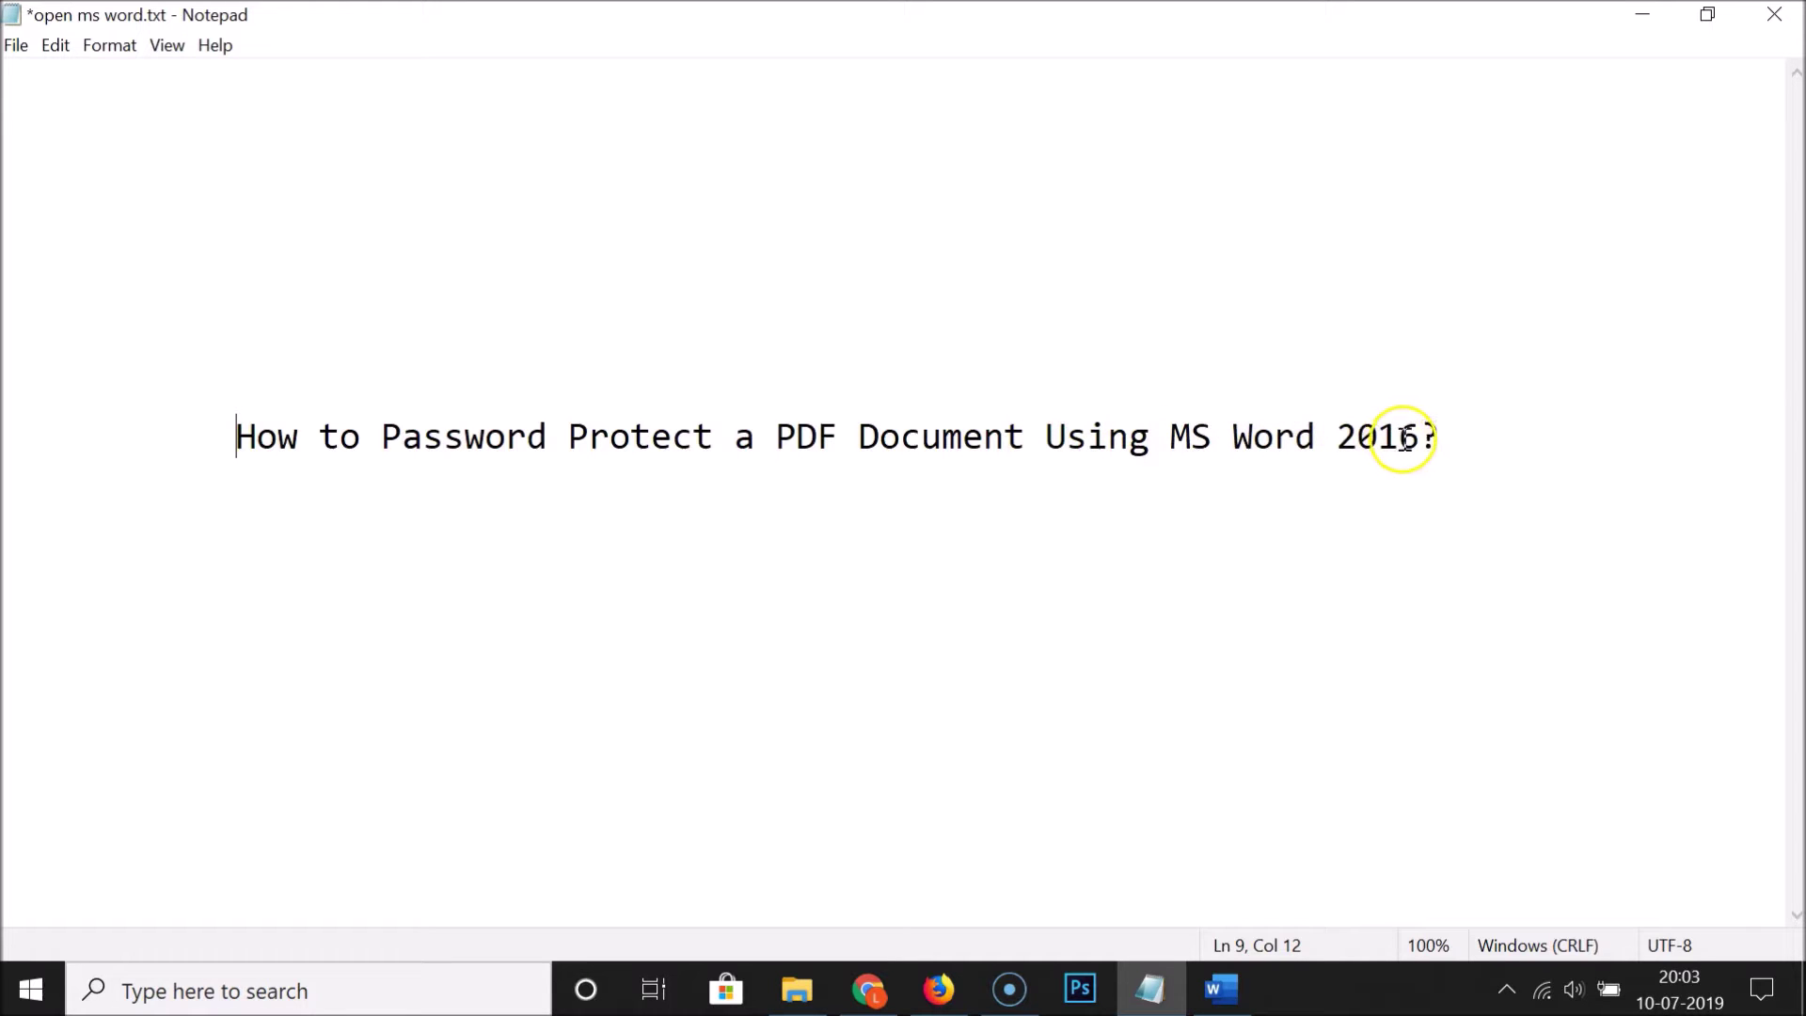
Minimize the Notepad note about password protecting a PDF so the desktop shows
{"action": "left_click", "coordinate": [1642, 21]}
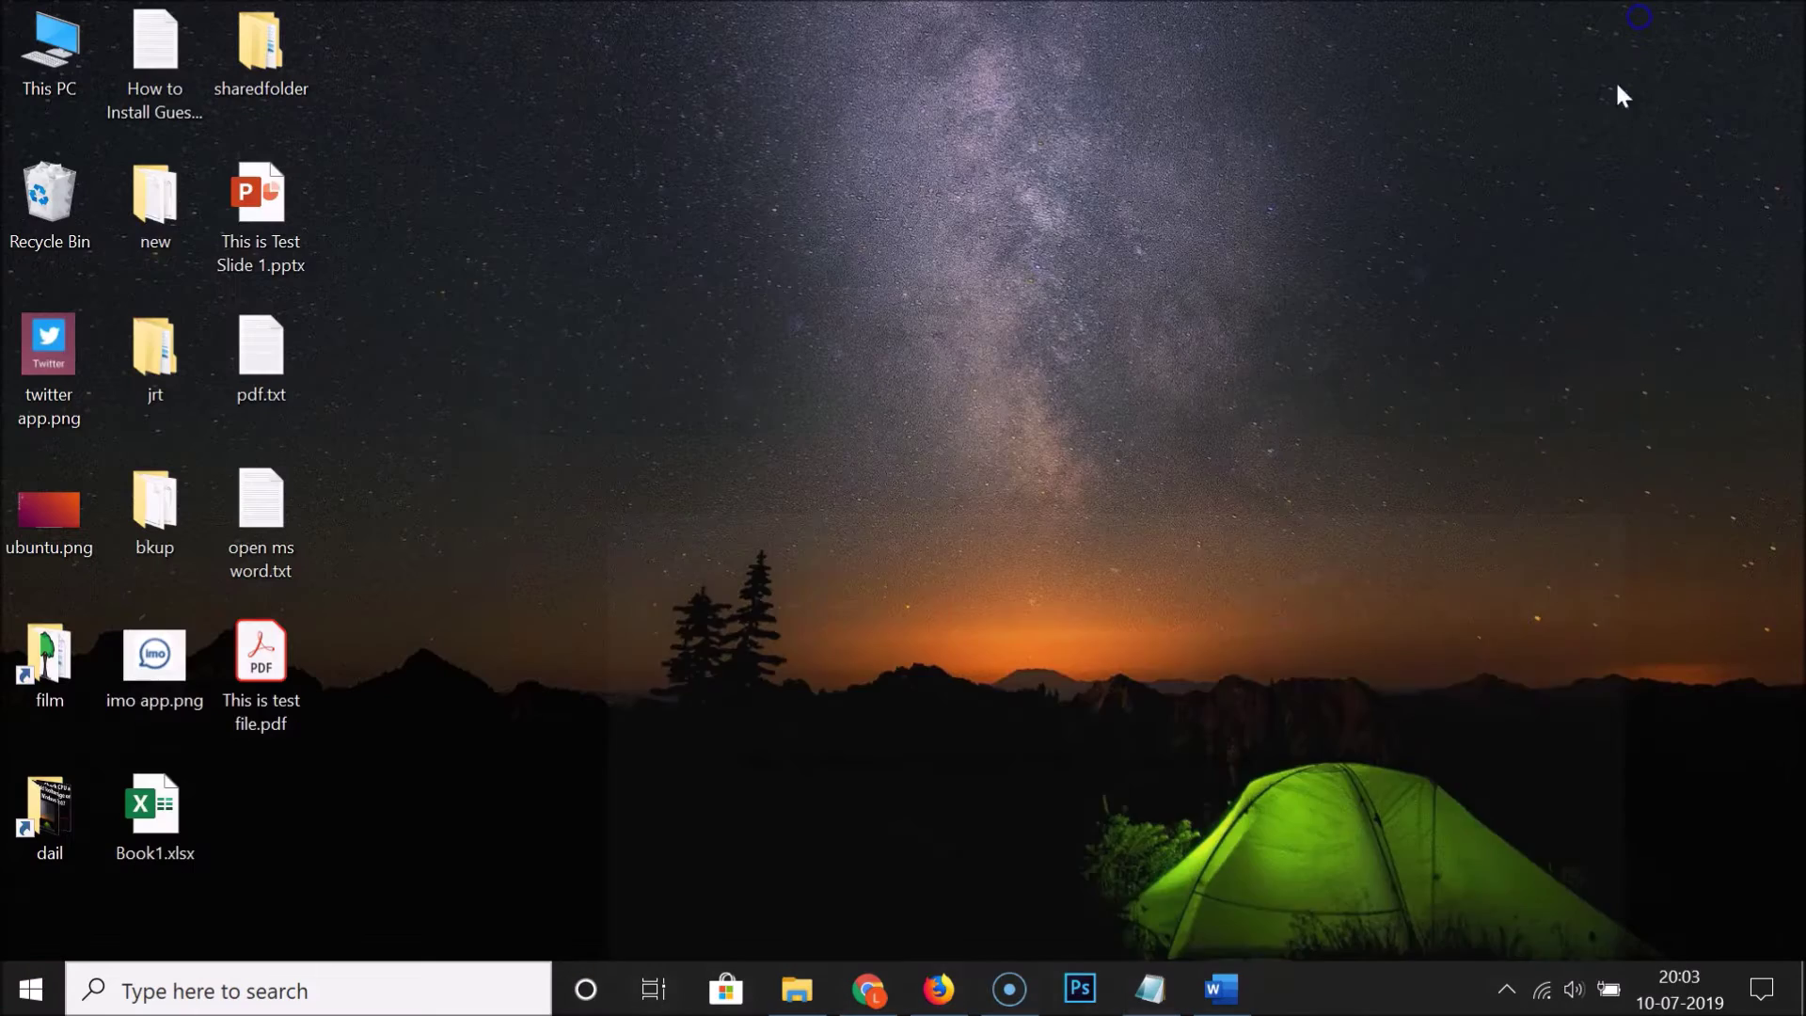
{"action": "left_click", "coordinate": [267, 704]}
{"action": "mouse_move", "coordinate": [267, 679]}
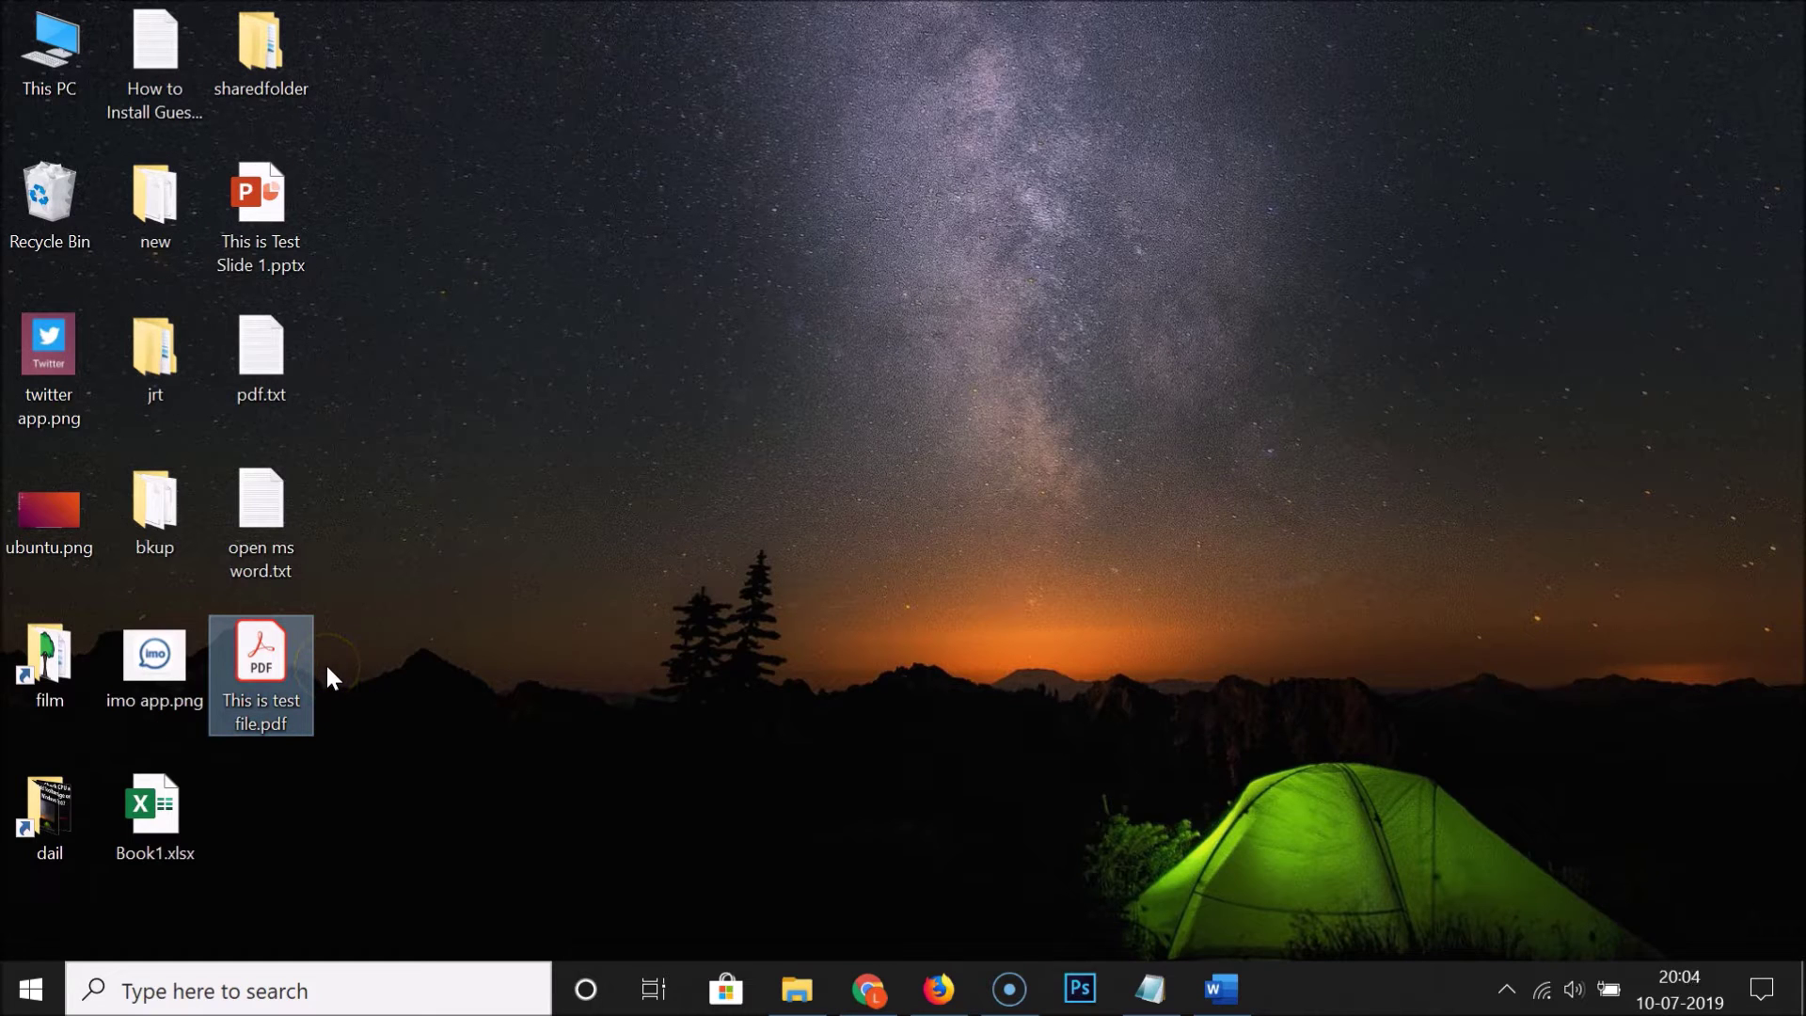
{"action": "left_click", "coordinate": [846, 610]}
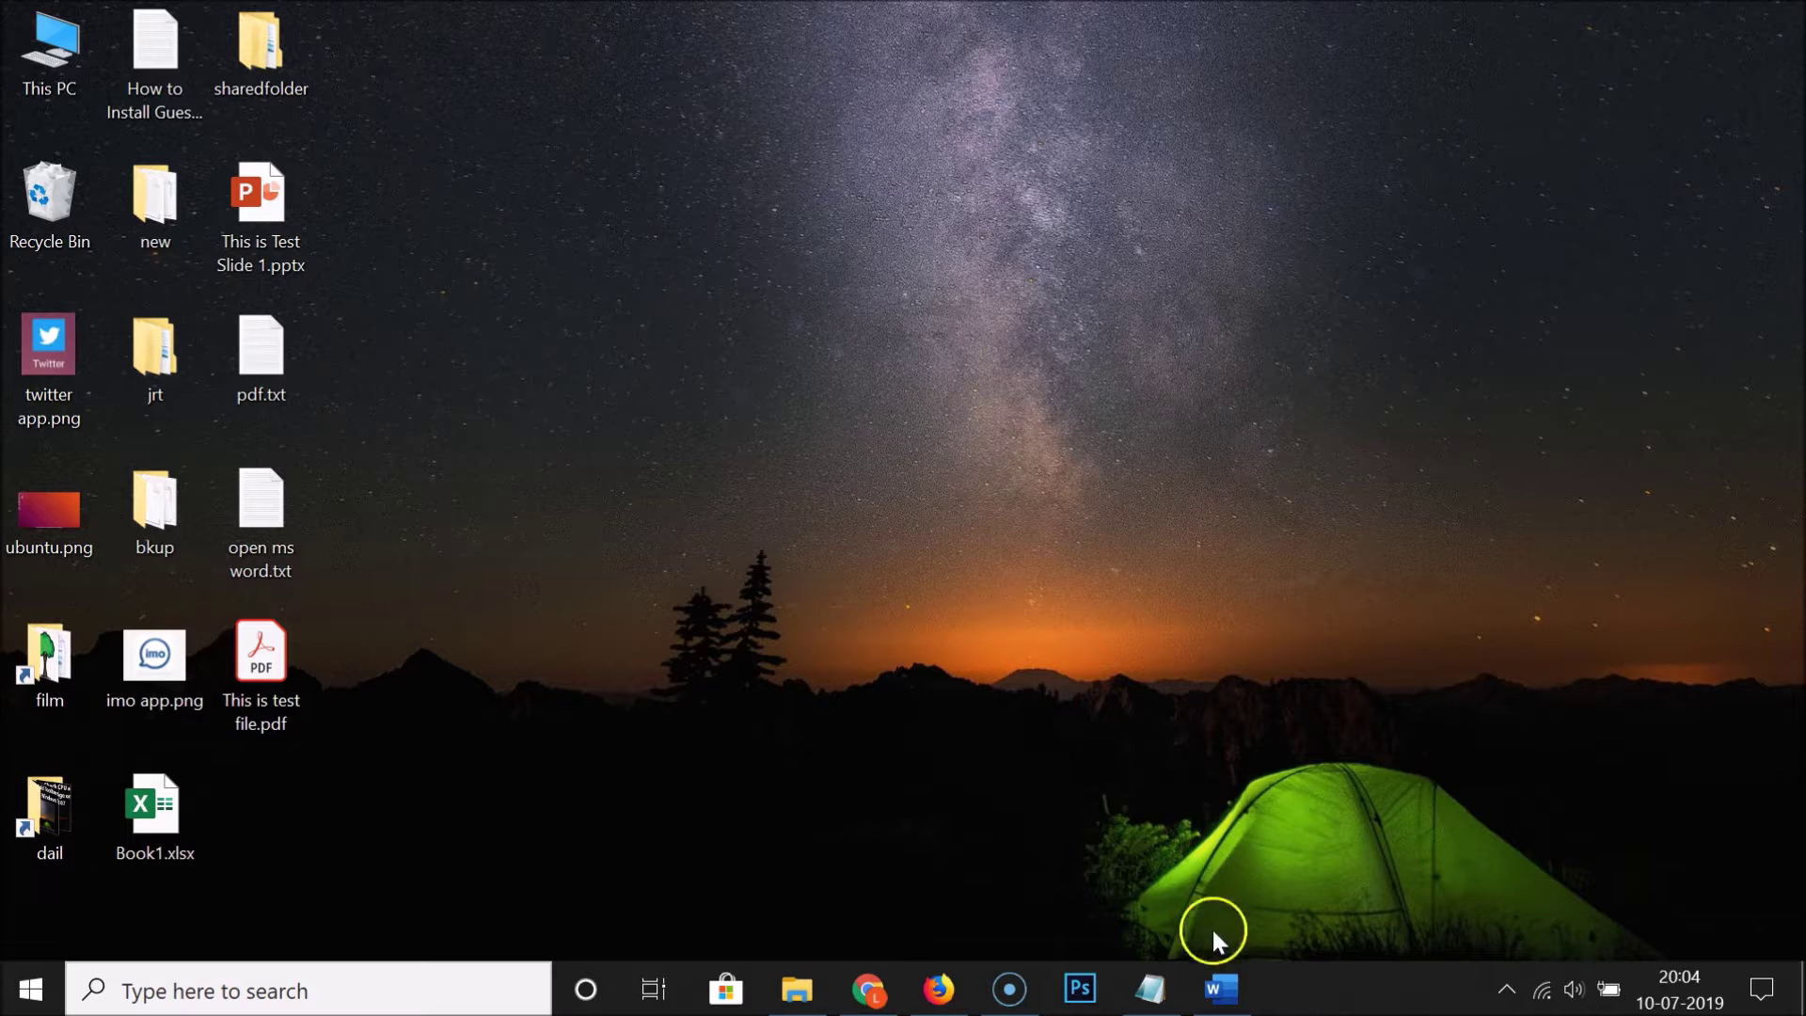
{"action": "left_click", "coordinate": [1220, 985]}
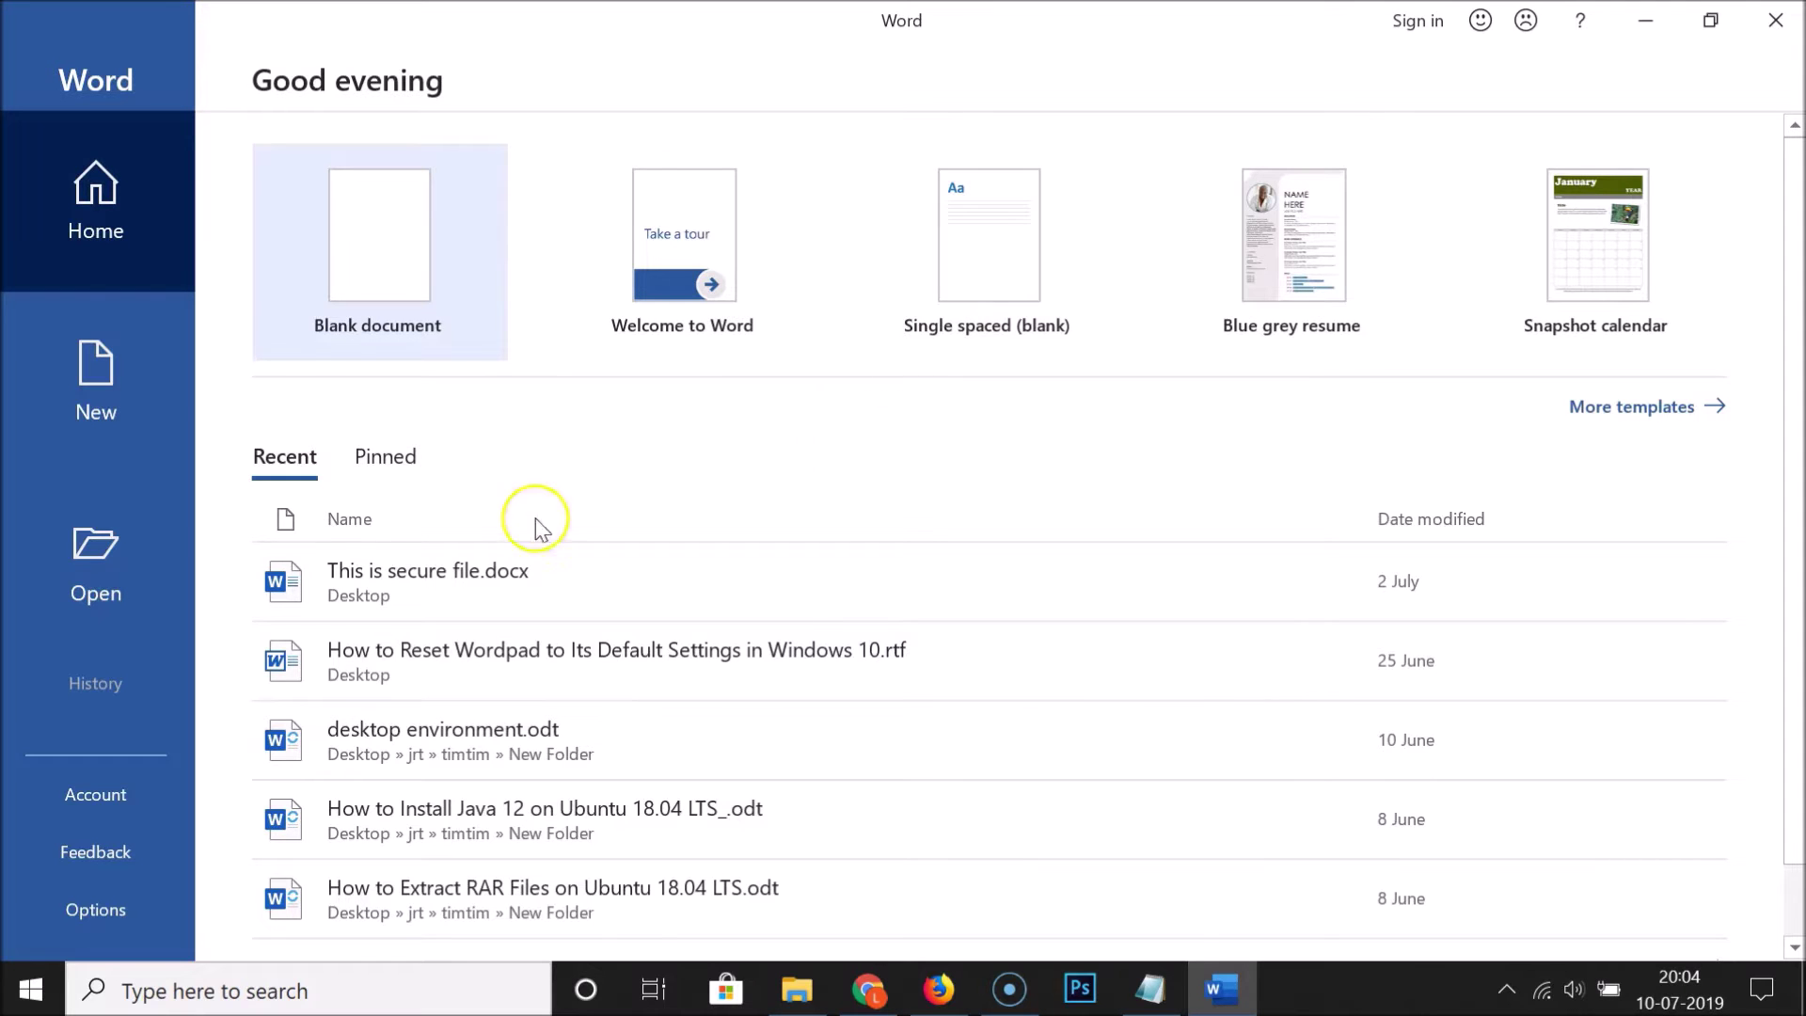
Open 'This is test file.pdf' from the Desktop through Word's Open > Browse dialog
{"action": "left_click", "coordinate": [96, 576]}
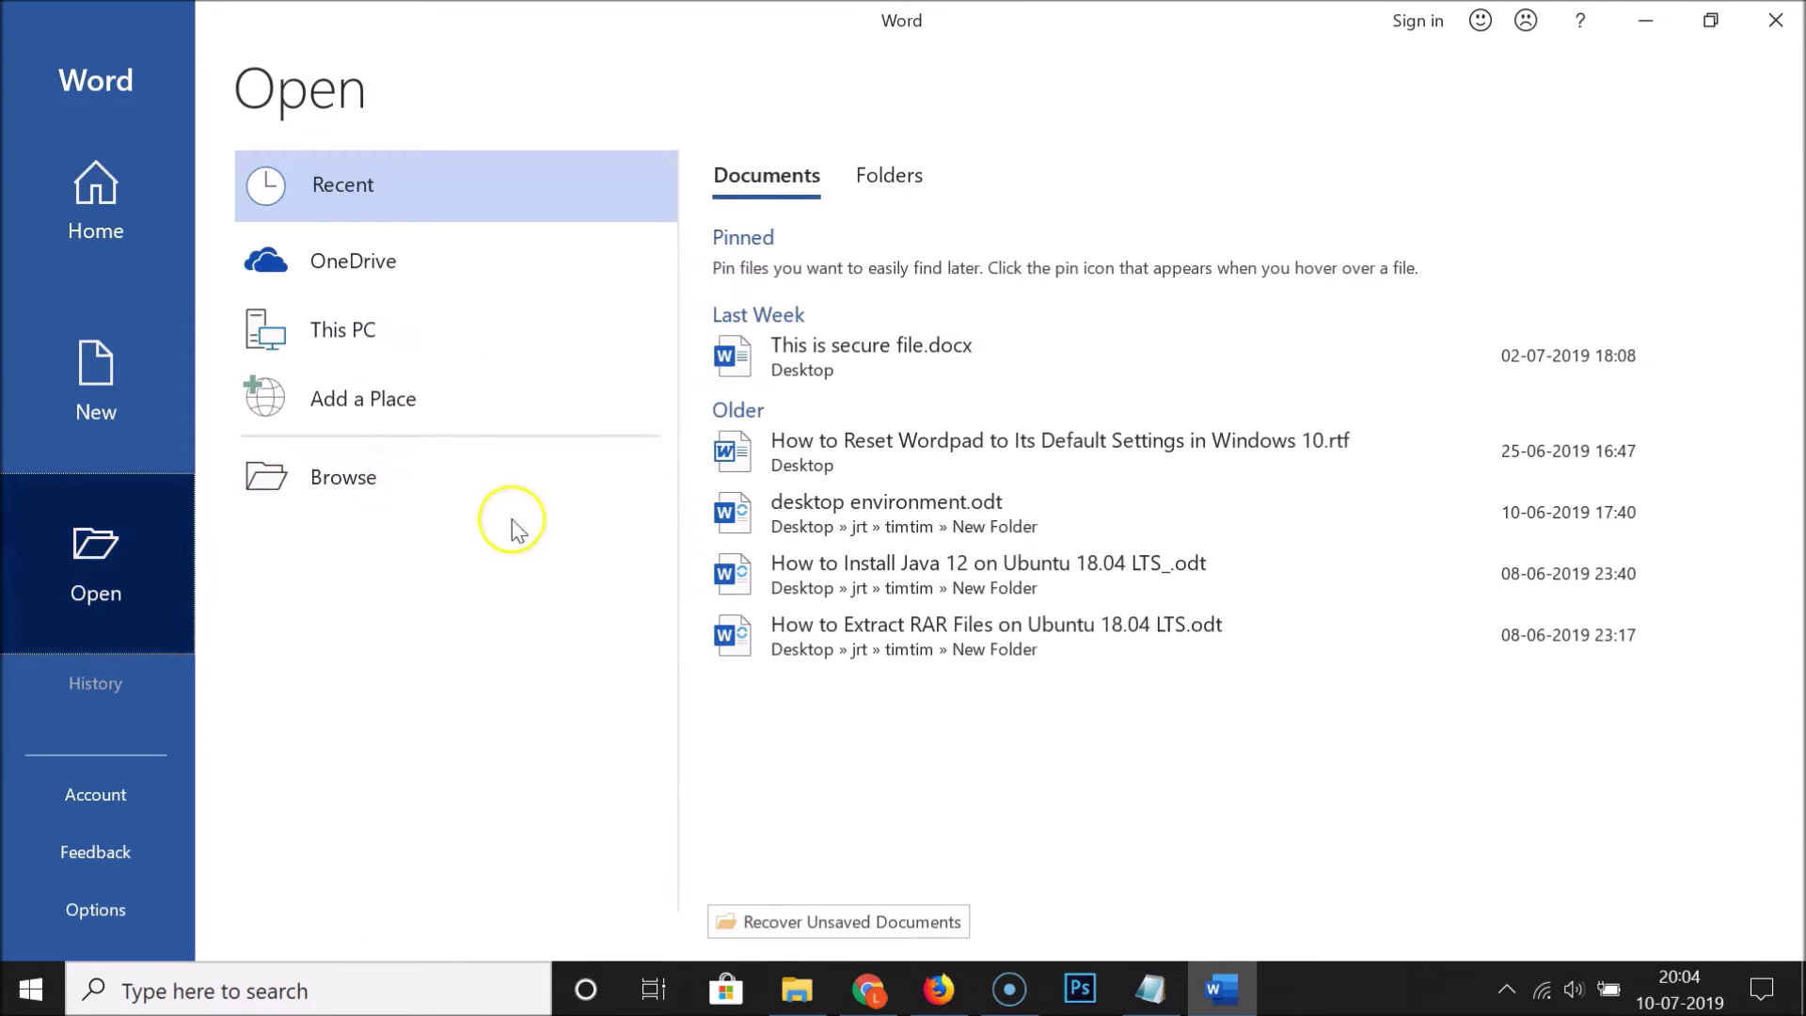
{"action": "left_click", "coordinate": [377, 471]}
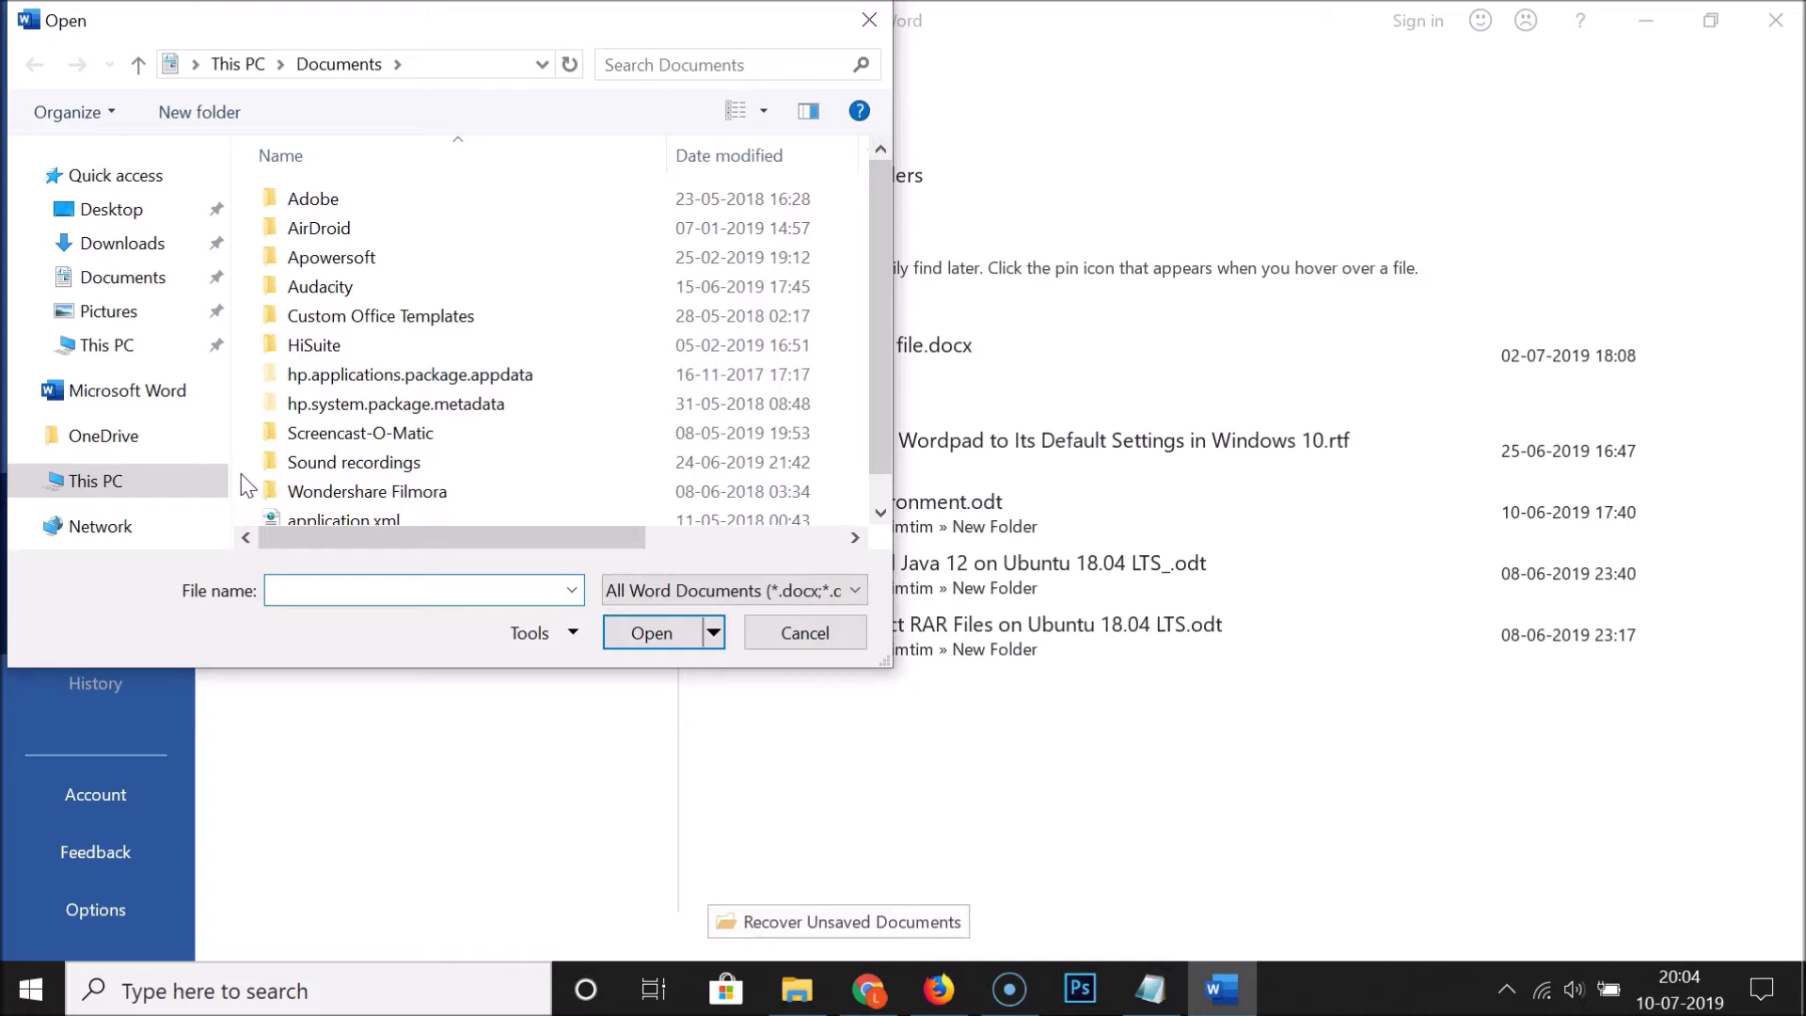
{"action": "left_click", "coordinate": [121, 211]}
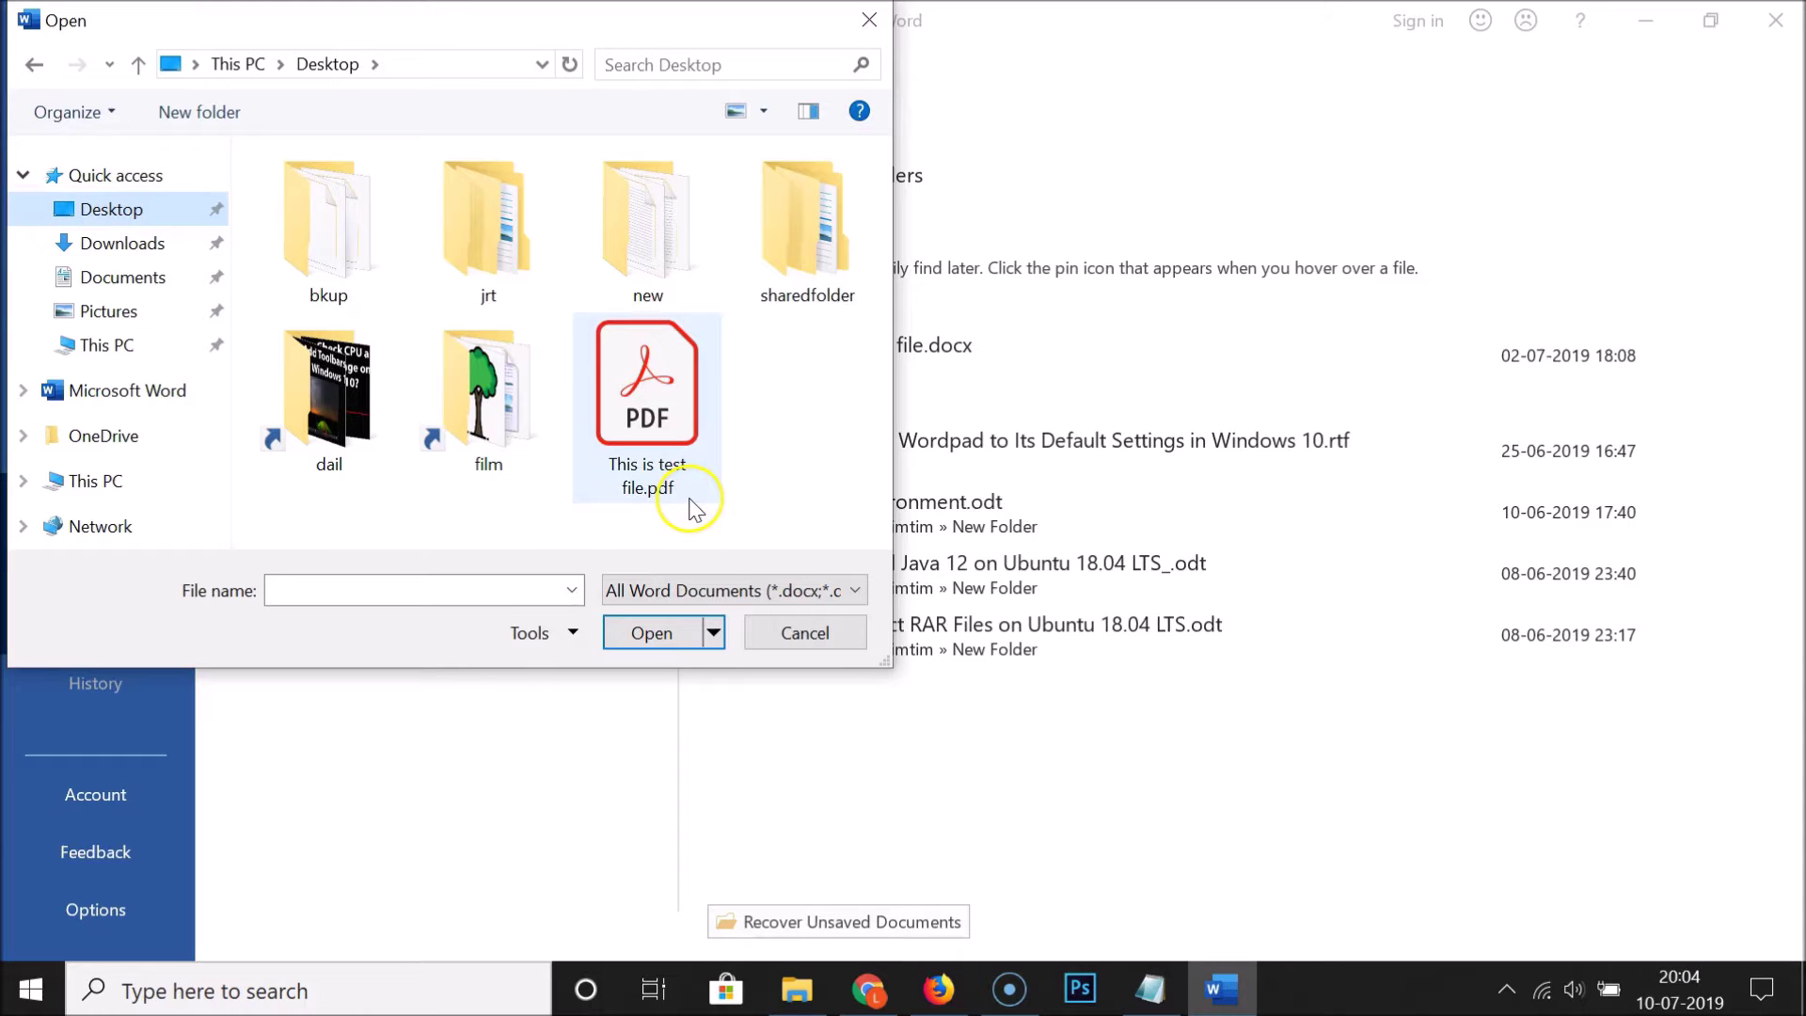
{"action": "left_click", "coordinate": [656, 406]}
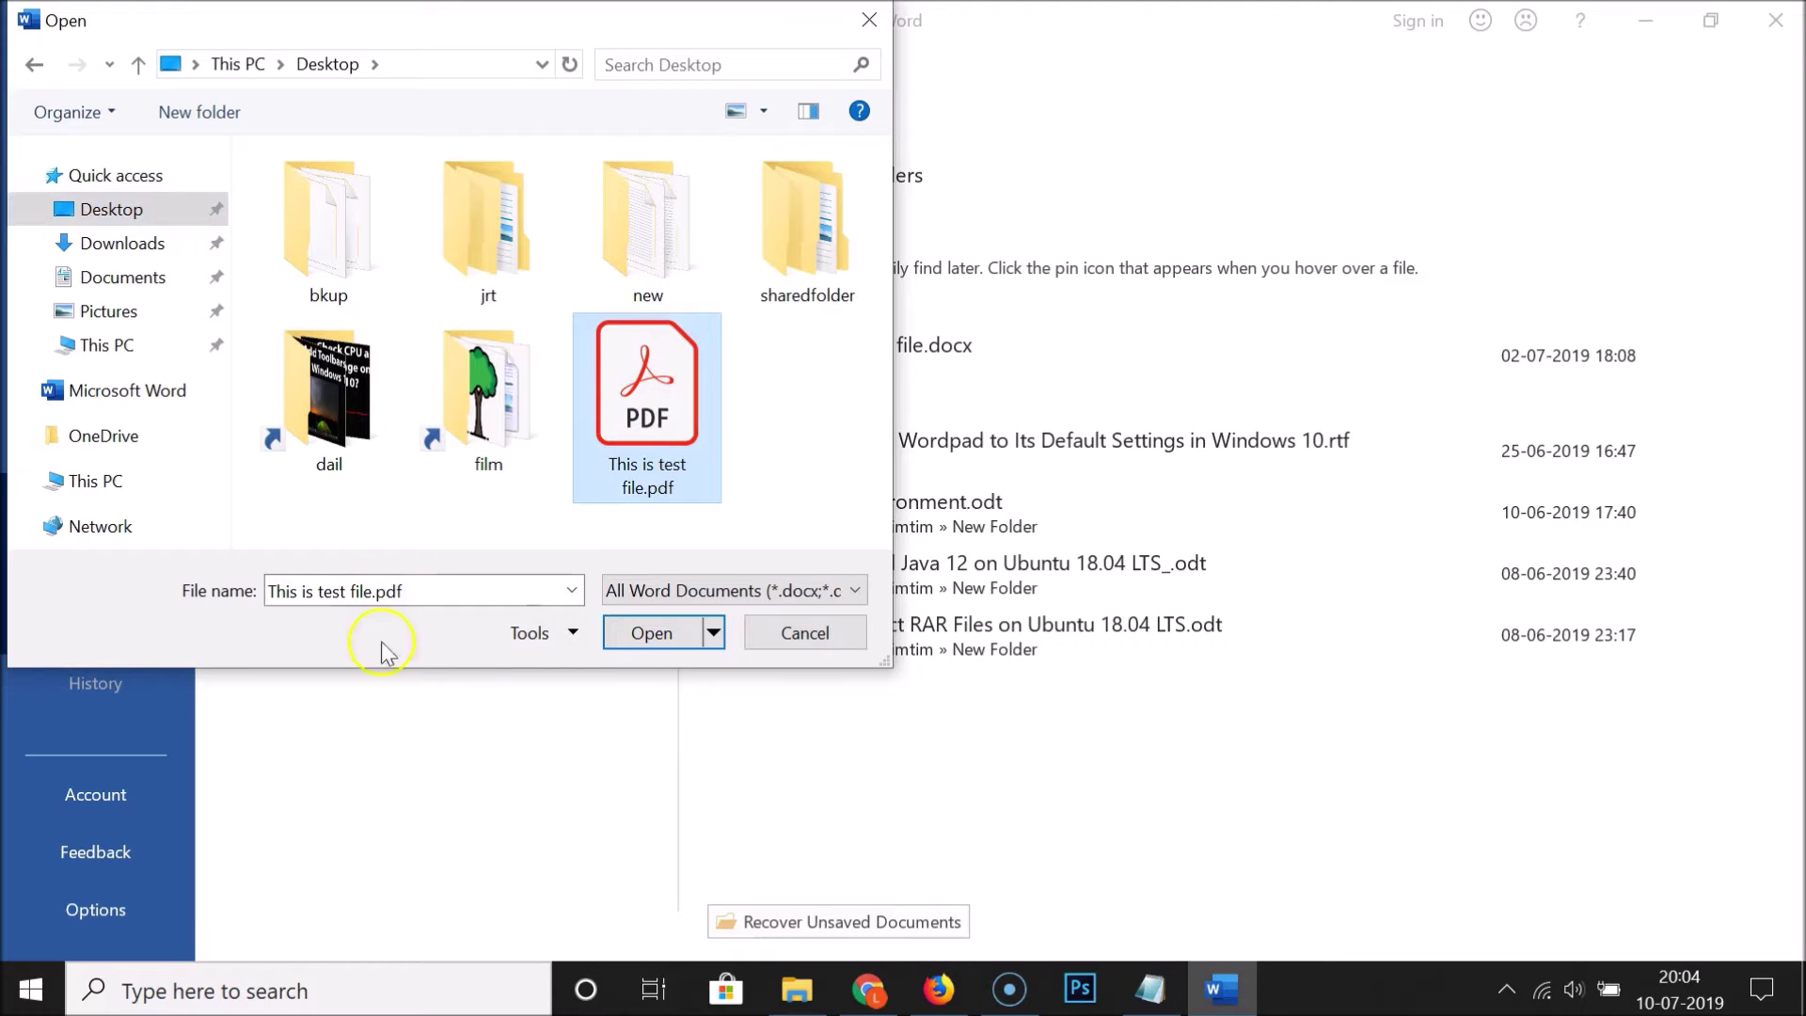
{"action": "left_click", "coordinate": [649, 638]}
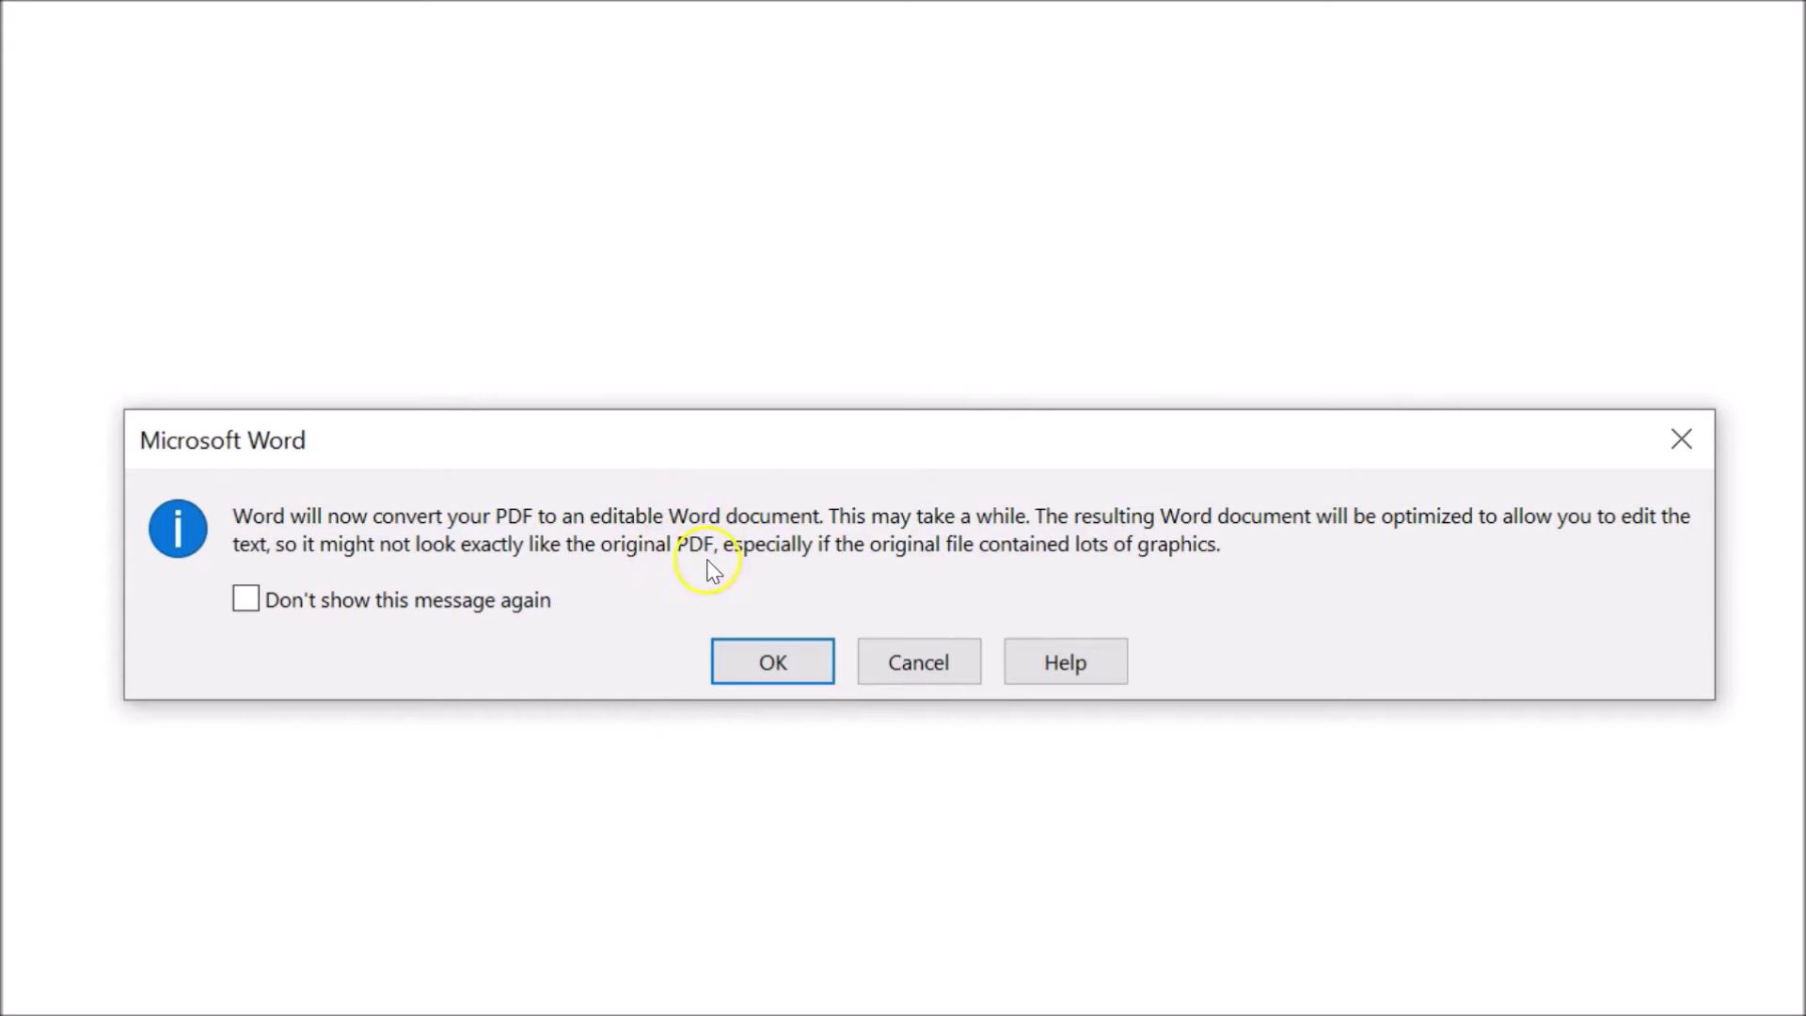
Accept the PDF conversion and check the converted line 'This is test file.'
{"action": "left_click", "coordinate": [772, 662]}
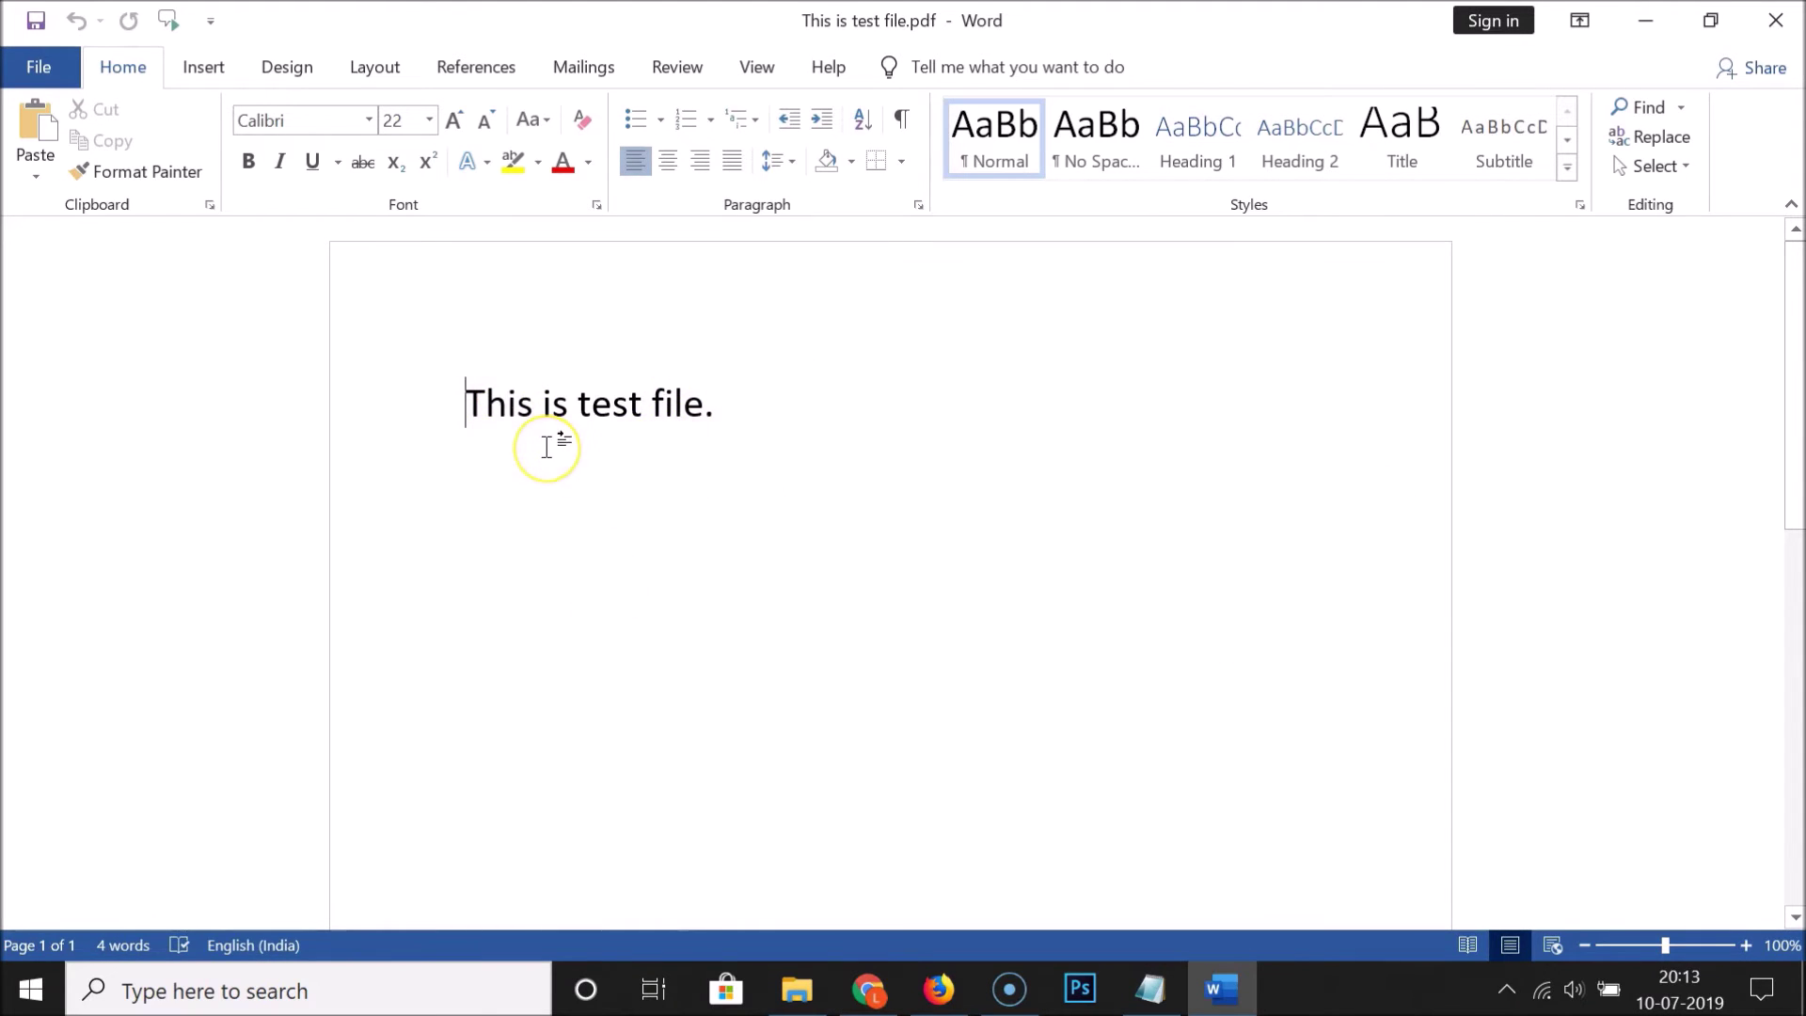
{"action": "left_click_drag", "start_coordinate": [468, 404], "coordinate": [721, 417]}
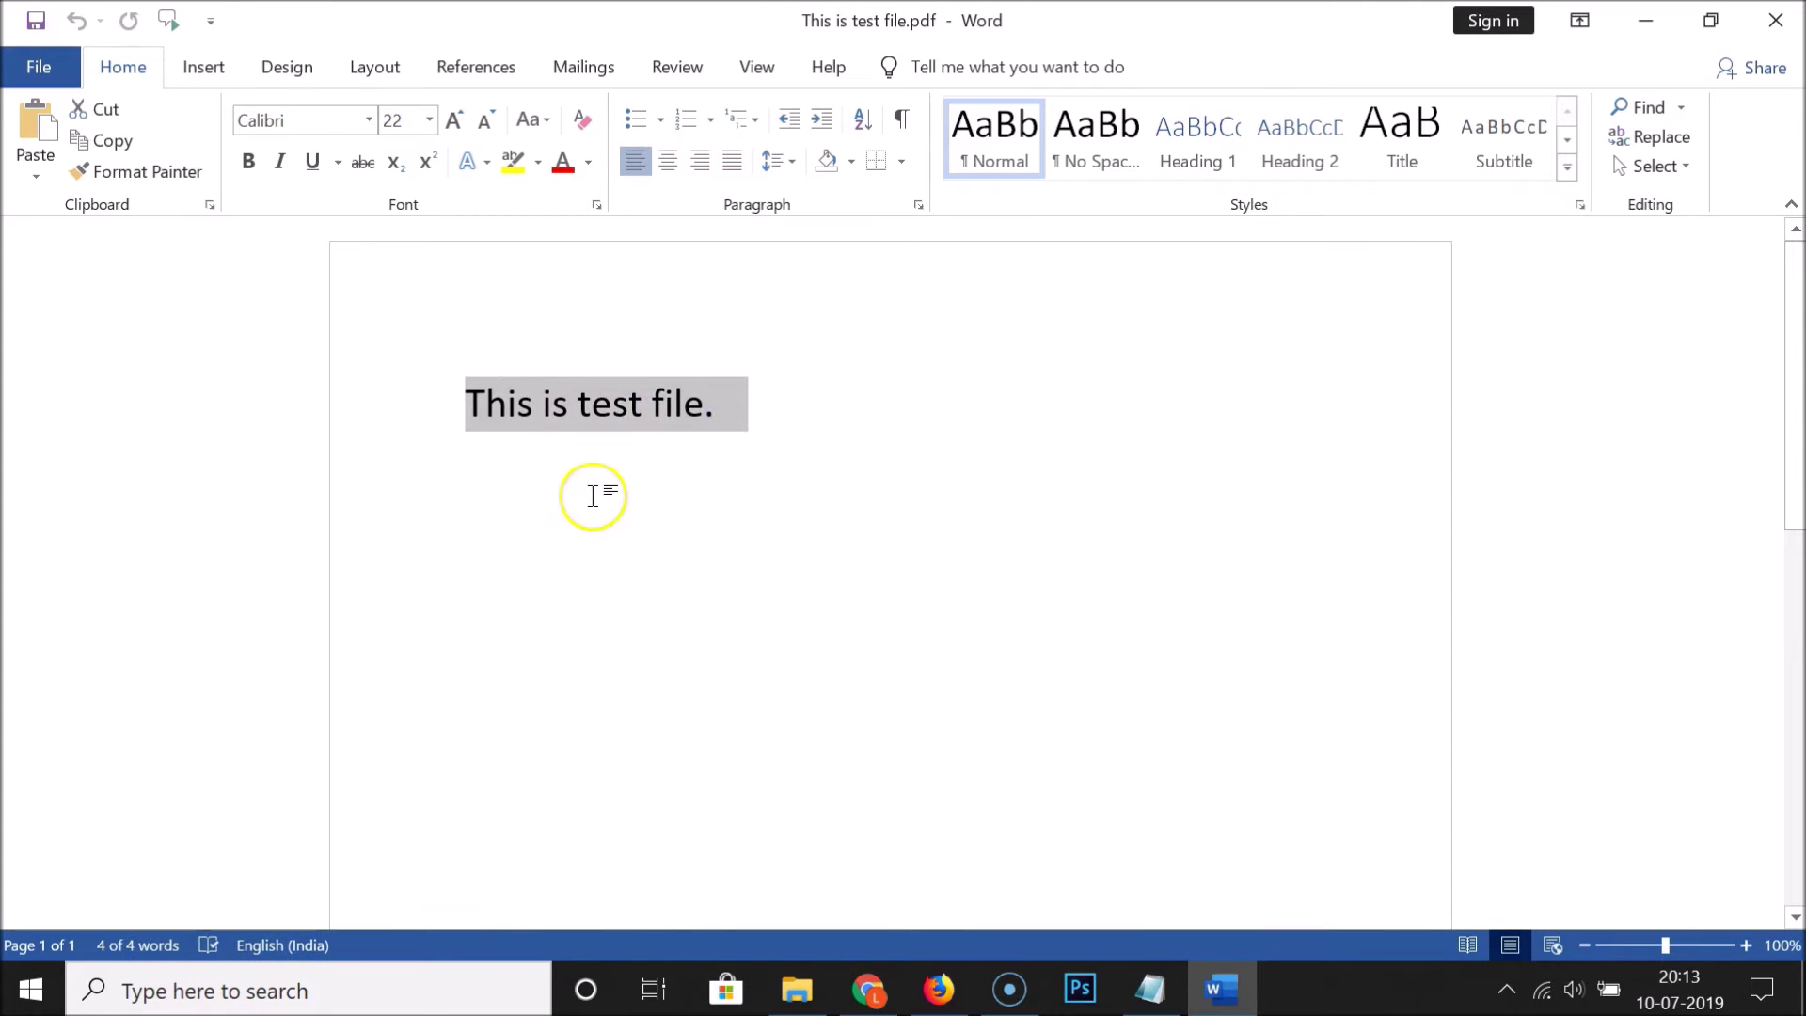
{"action": "left_click", "coordinate": [593, 496]}
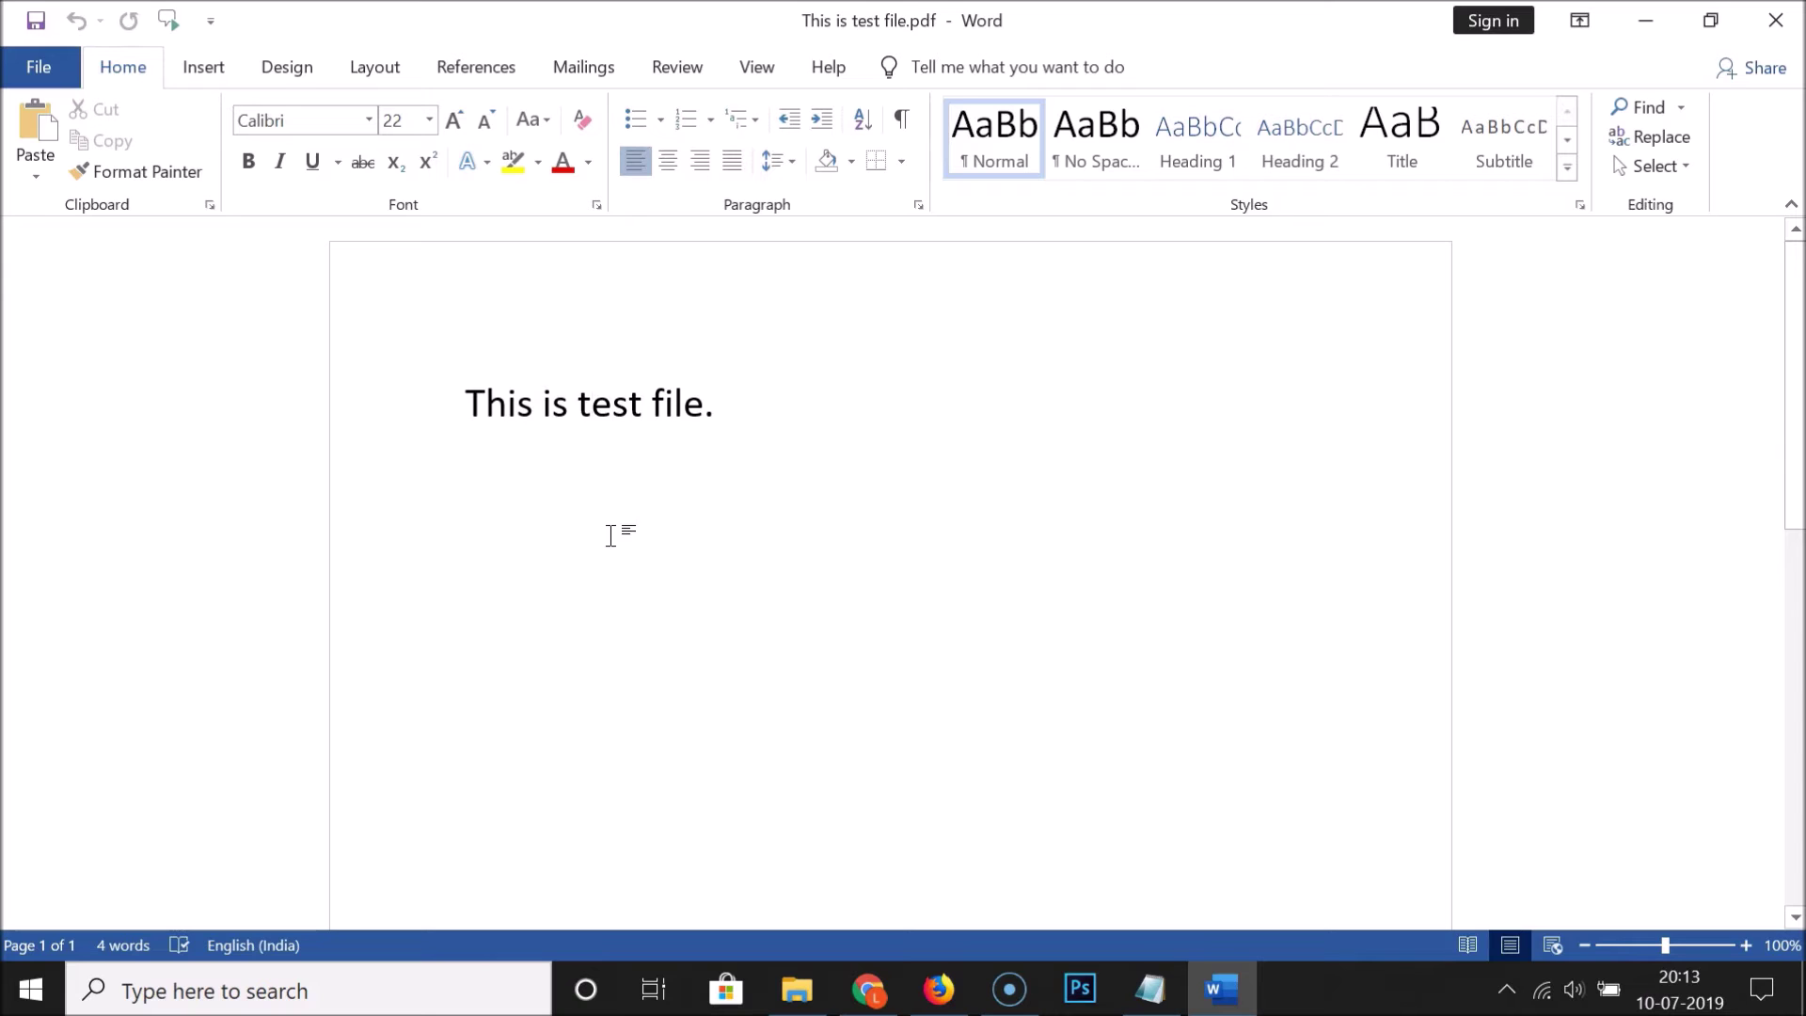
Start saving a copy of the document with PDF (*.pdf) as the file type
{"action": "left_click", "coordinate": [38, 64]}
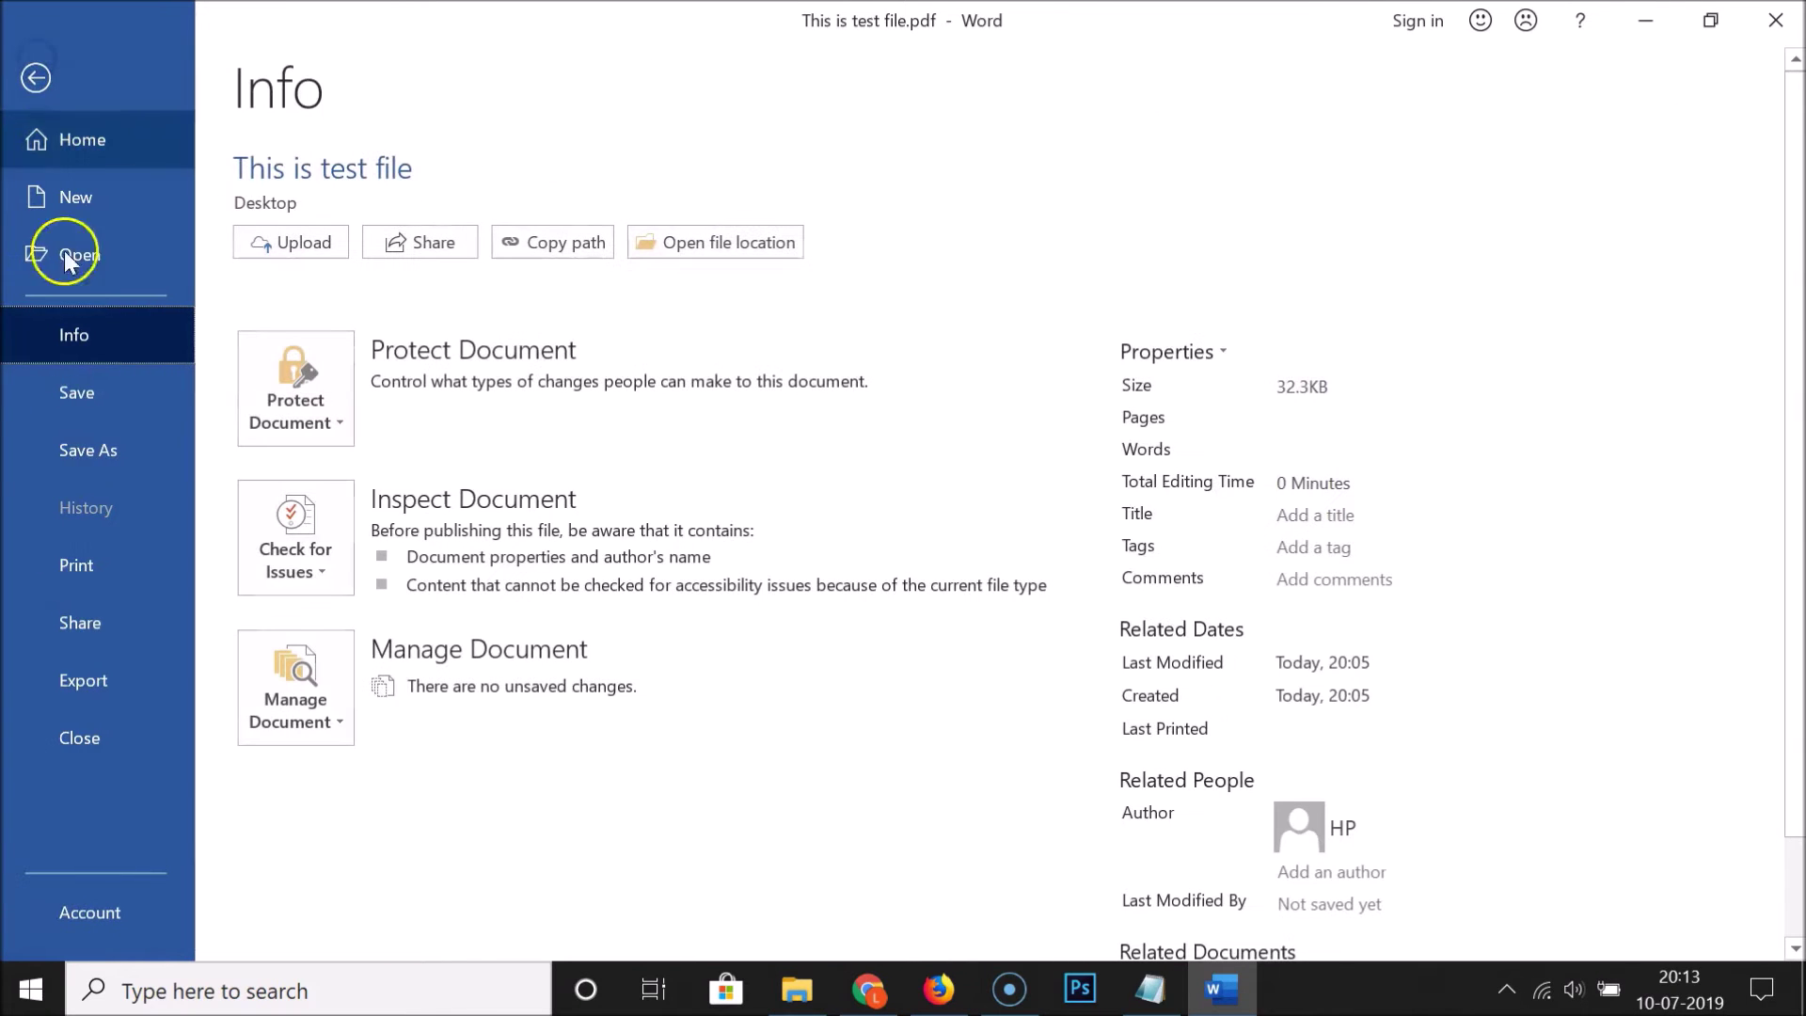
{"action": "left_click", "coordinate": [105, 454]}
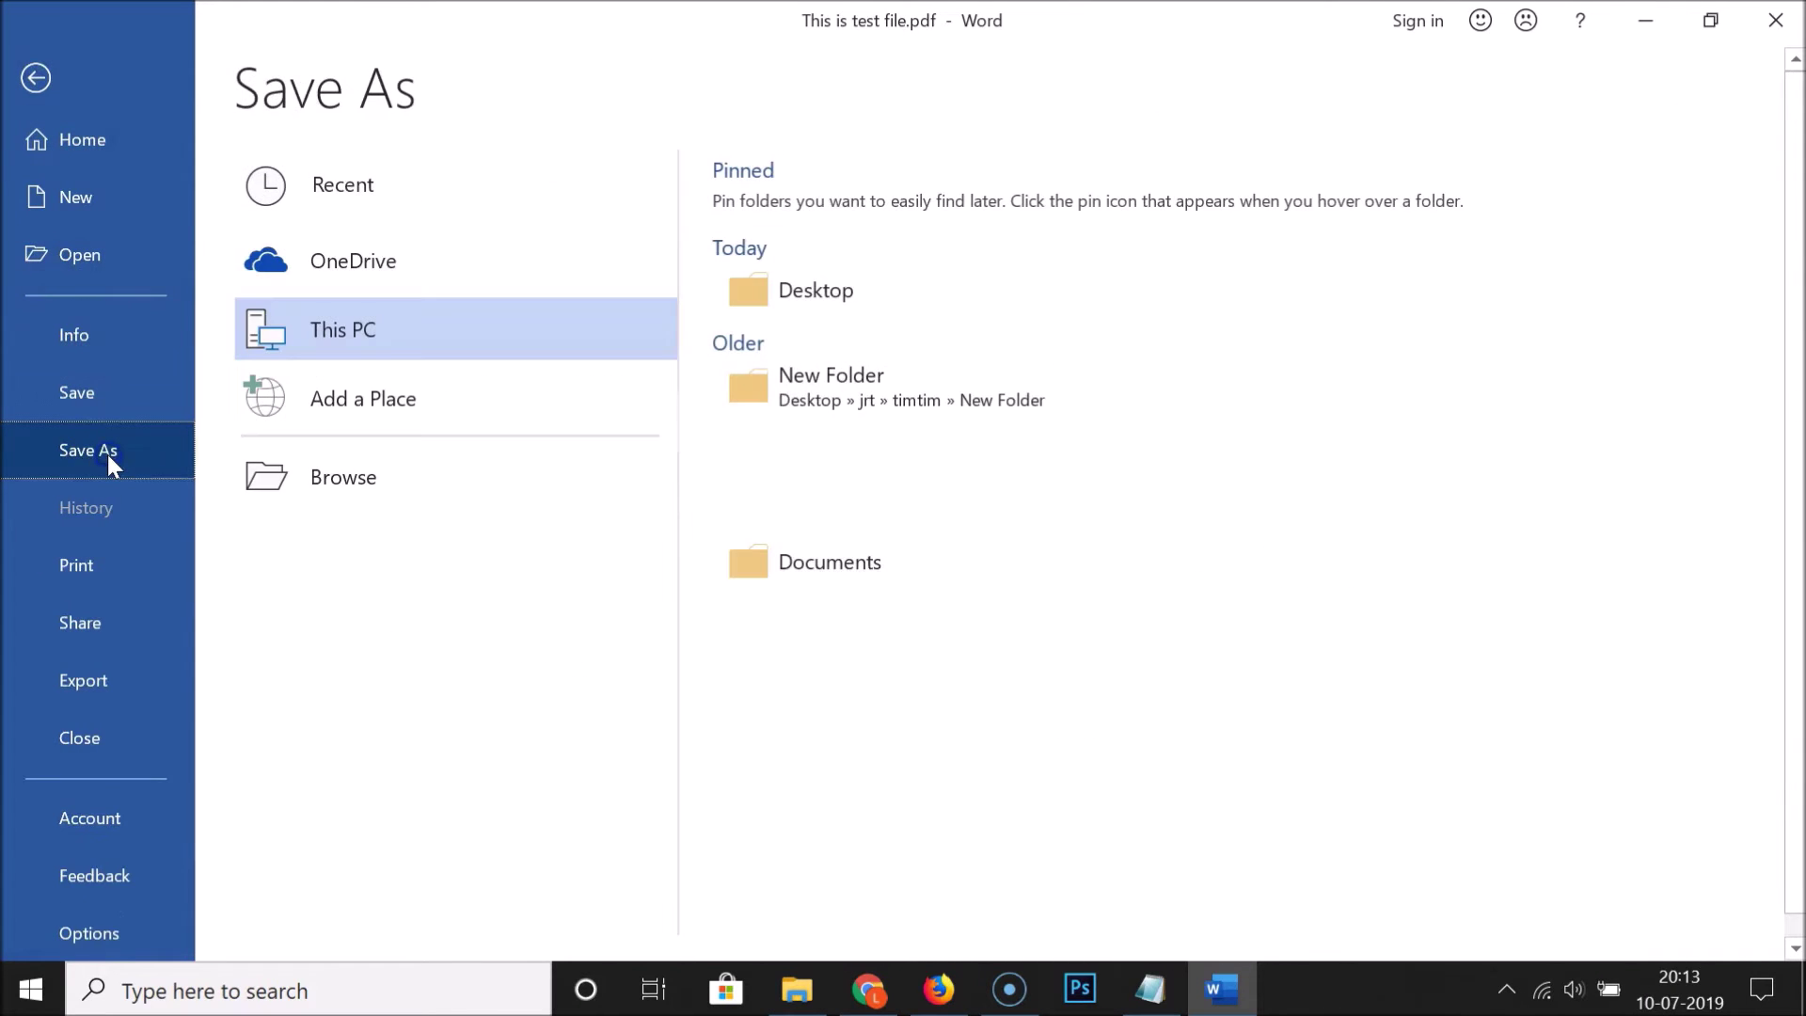
{"action": "left_click", "coordinate": [340, 485]}
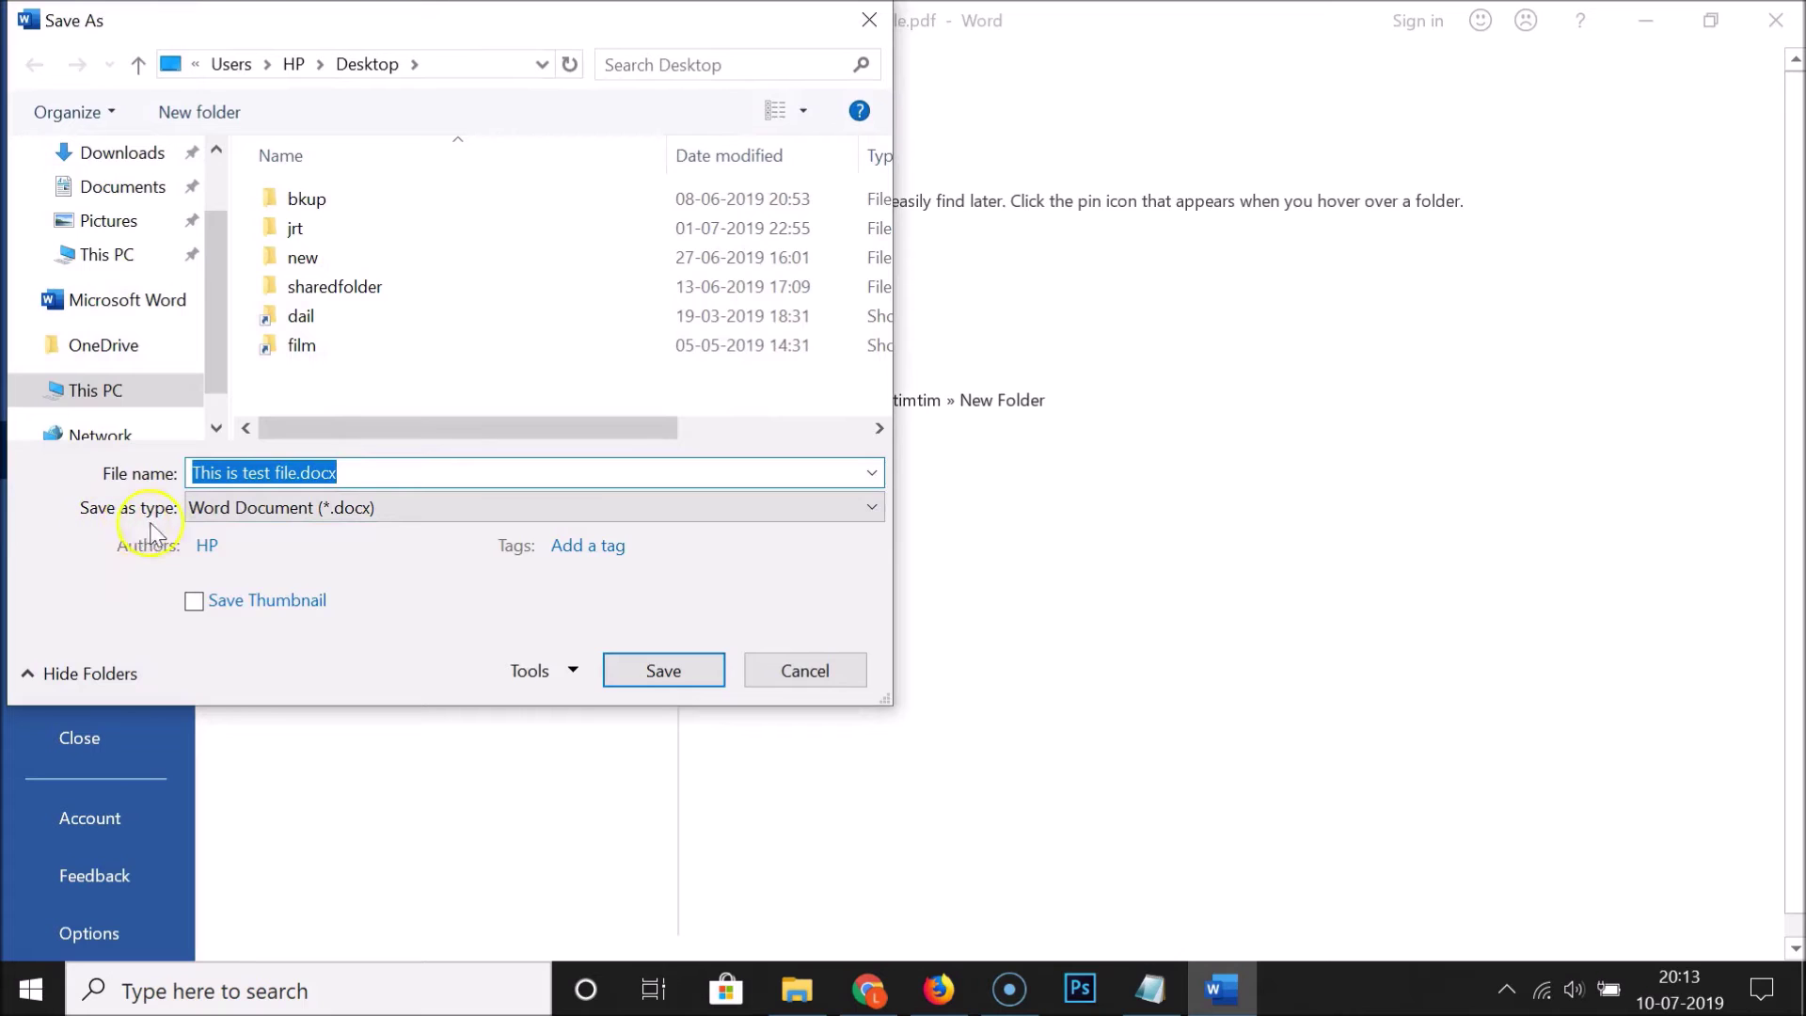
{"action": "left_click", "coordinate": [271, 508]}
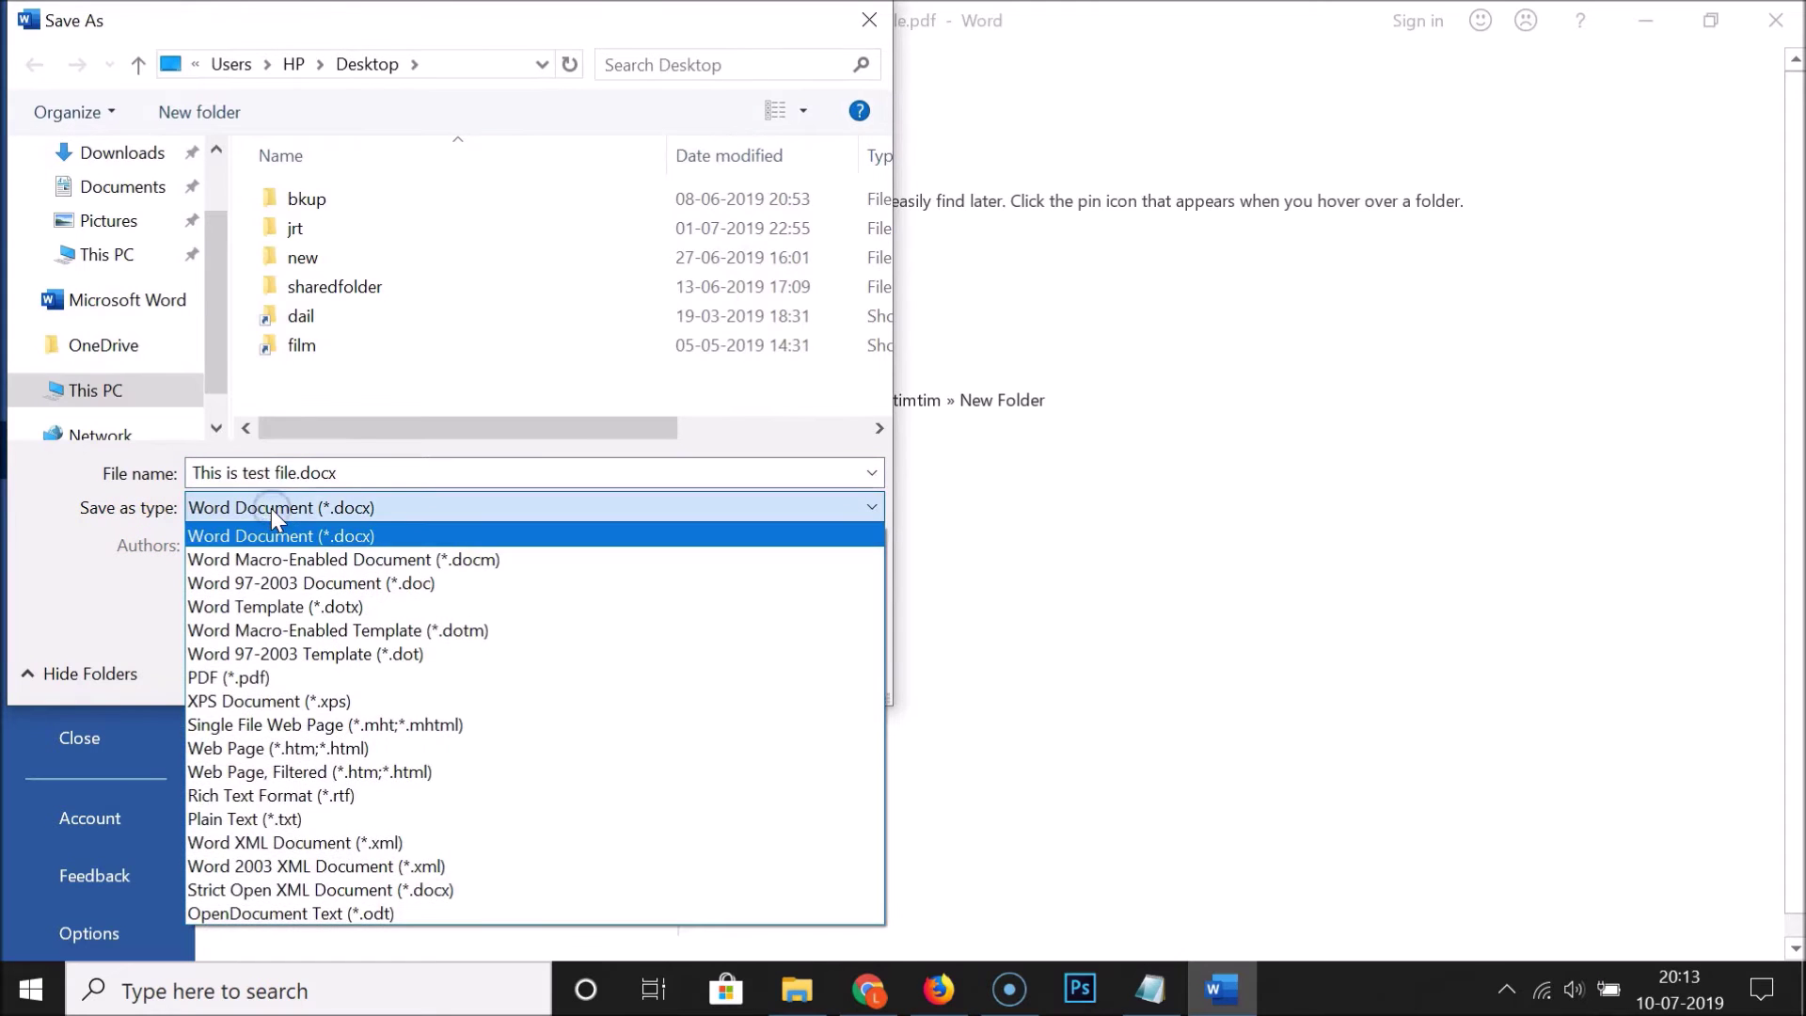
{"action": "left_click", "coordinate": [252, 679]}
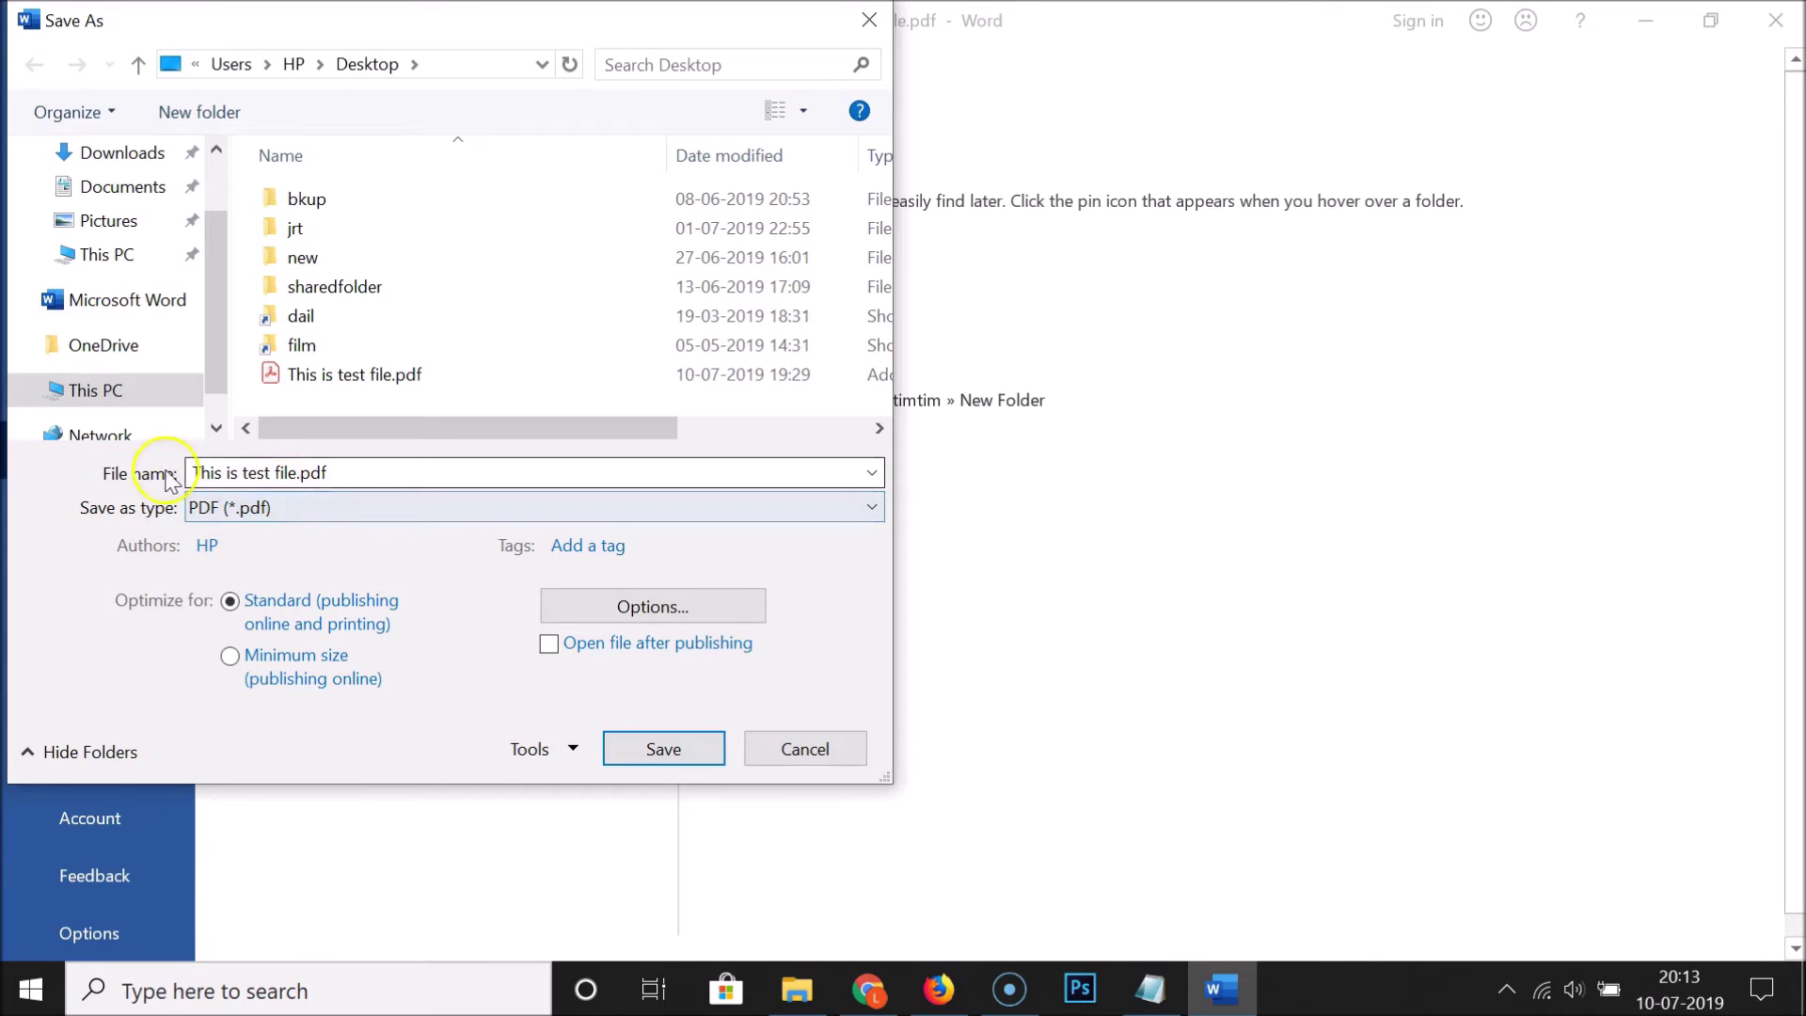
Name the file 'password protected pdf file.pdf' and choose the Desktop as its location
{"action": "left_click", "coordinate": [294, 473]}
{"action": "left_click", "coordinate": [294, 473]}
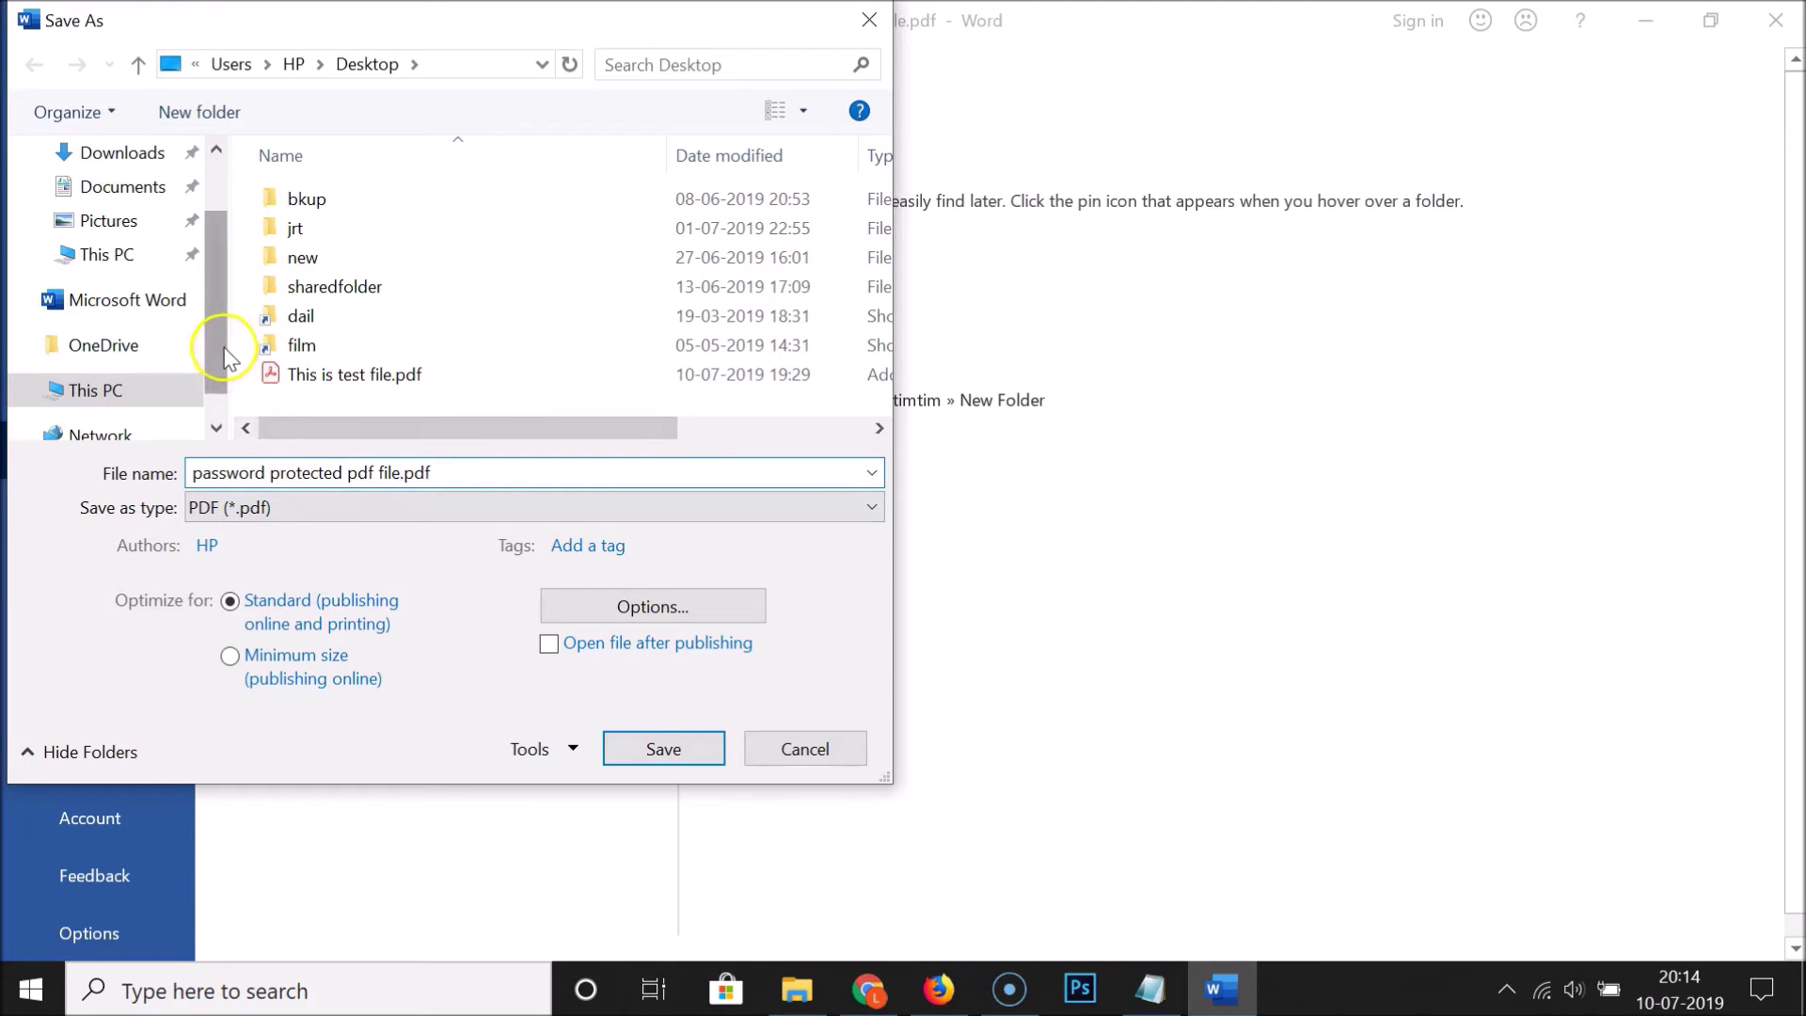
{"action": "left_click_drag", "start_coordinate": [229, 356], "coordinate": [229, 306]}
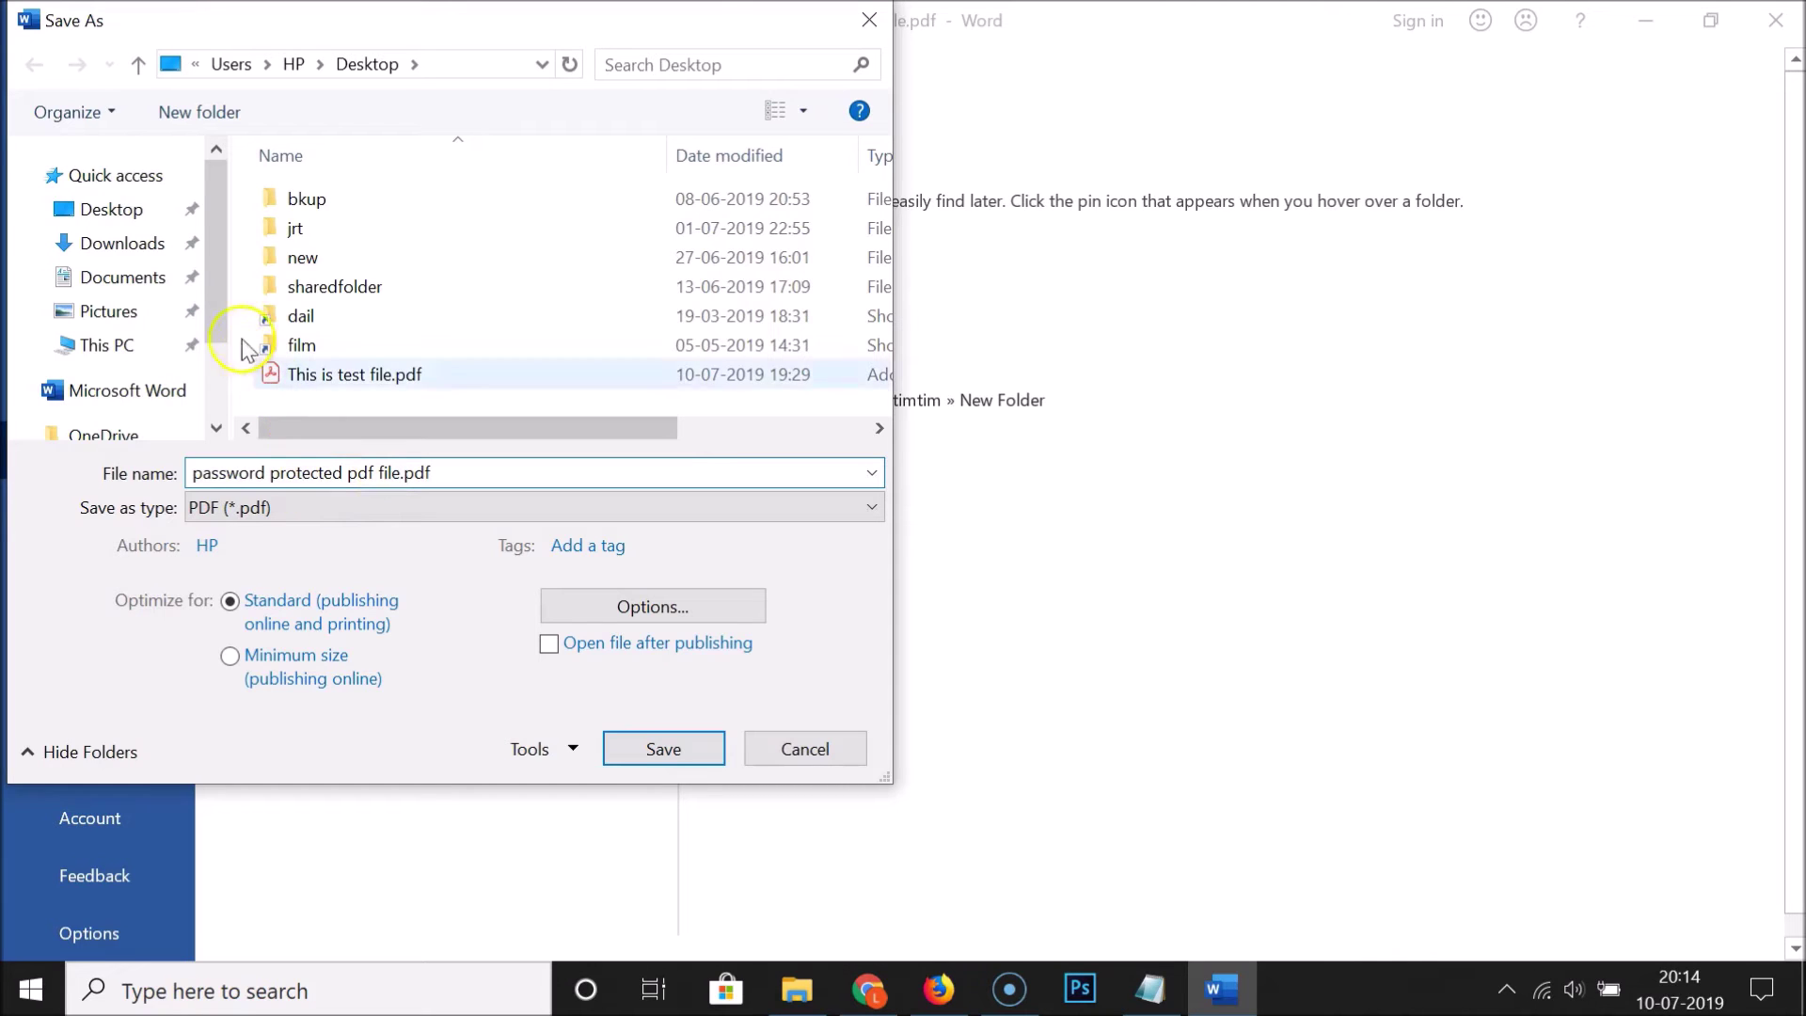
{"action": "left_click", "coordinate": [120, 216]}
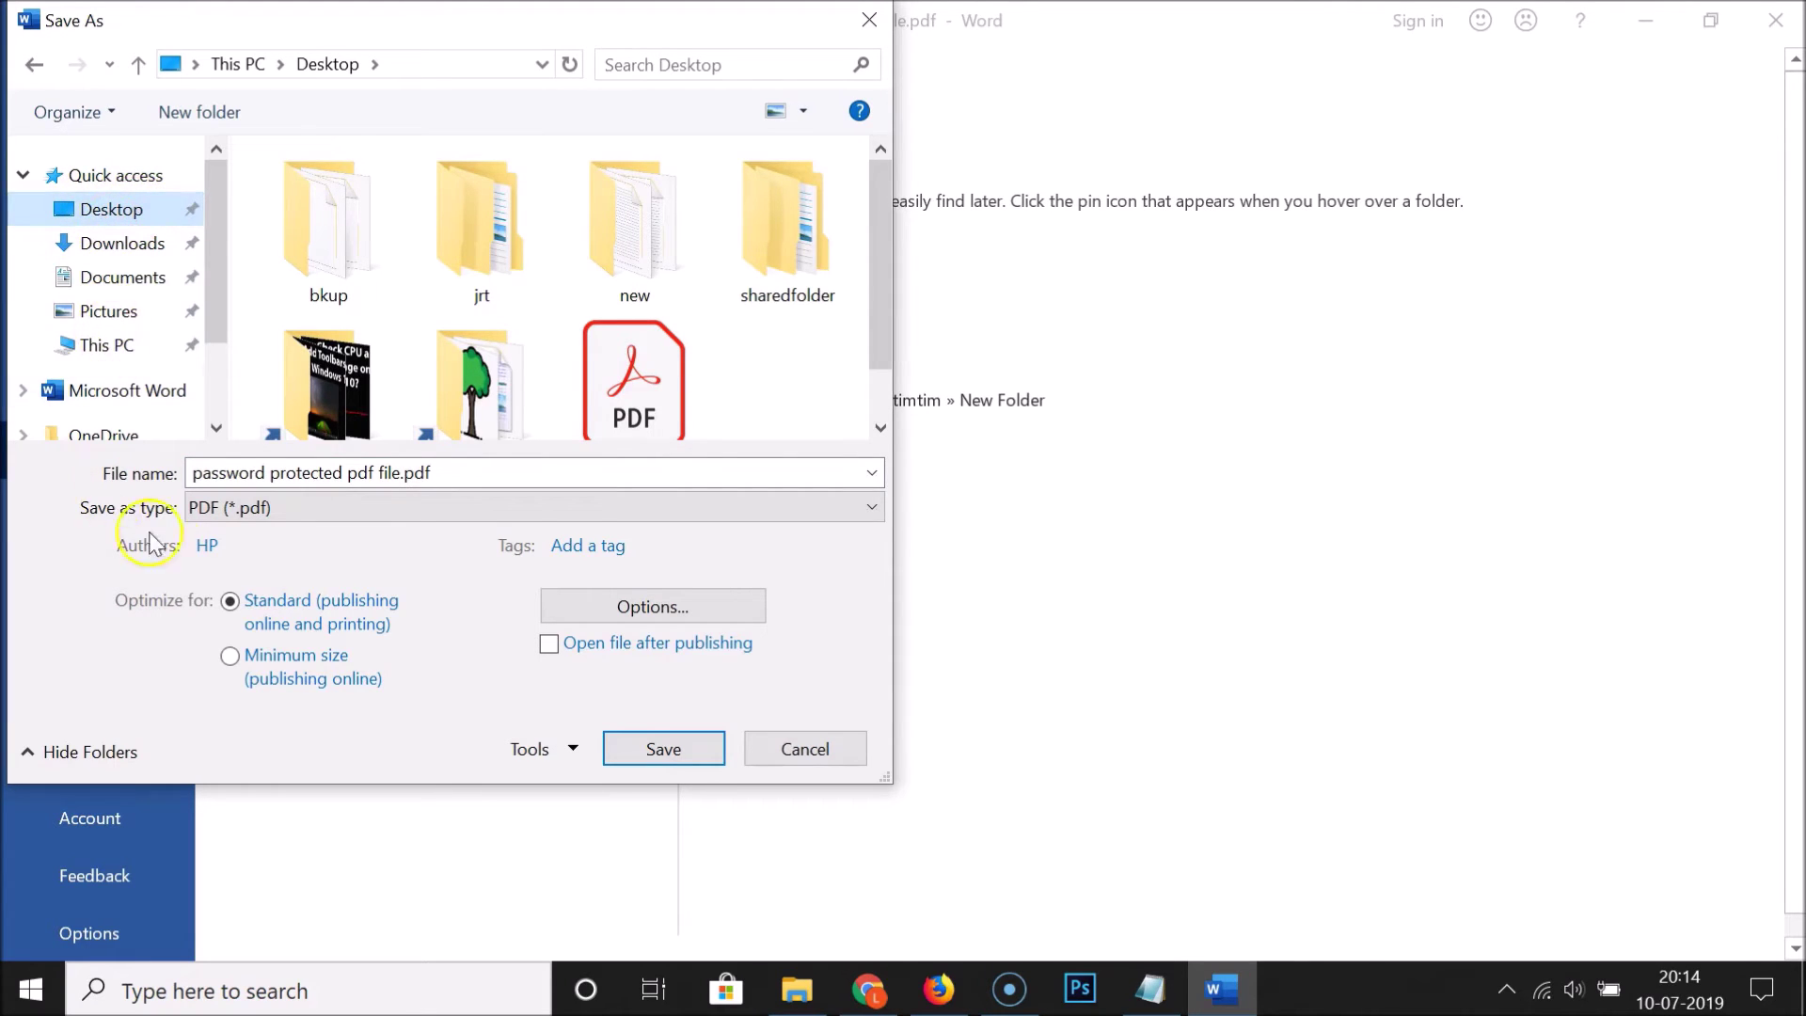
In the PDF Options, enable 'Encrypt the document with a password' and confirm
{"action": "left_click", "coordinate": [675, 617]}
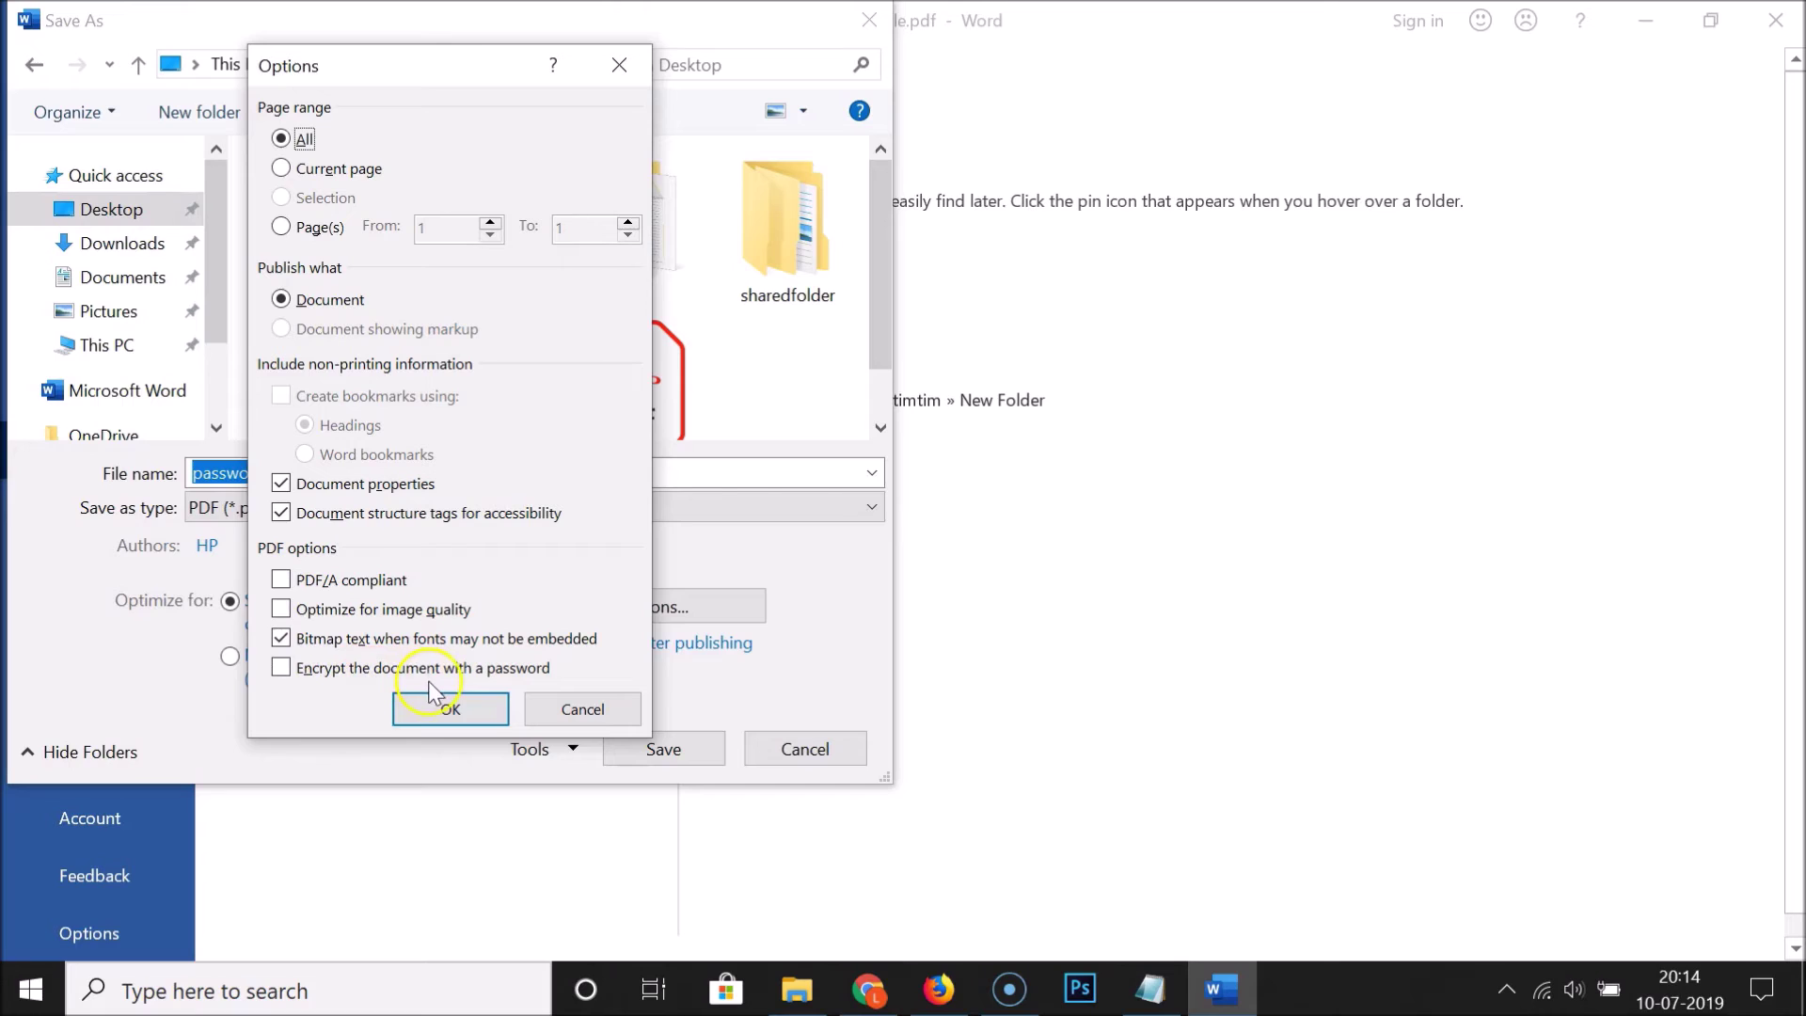
{"action": "left_click", "coordinate": [297, 673]}
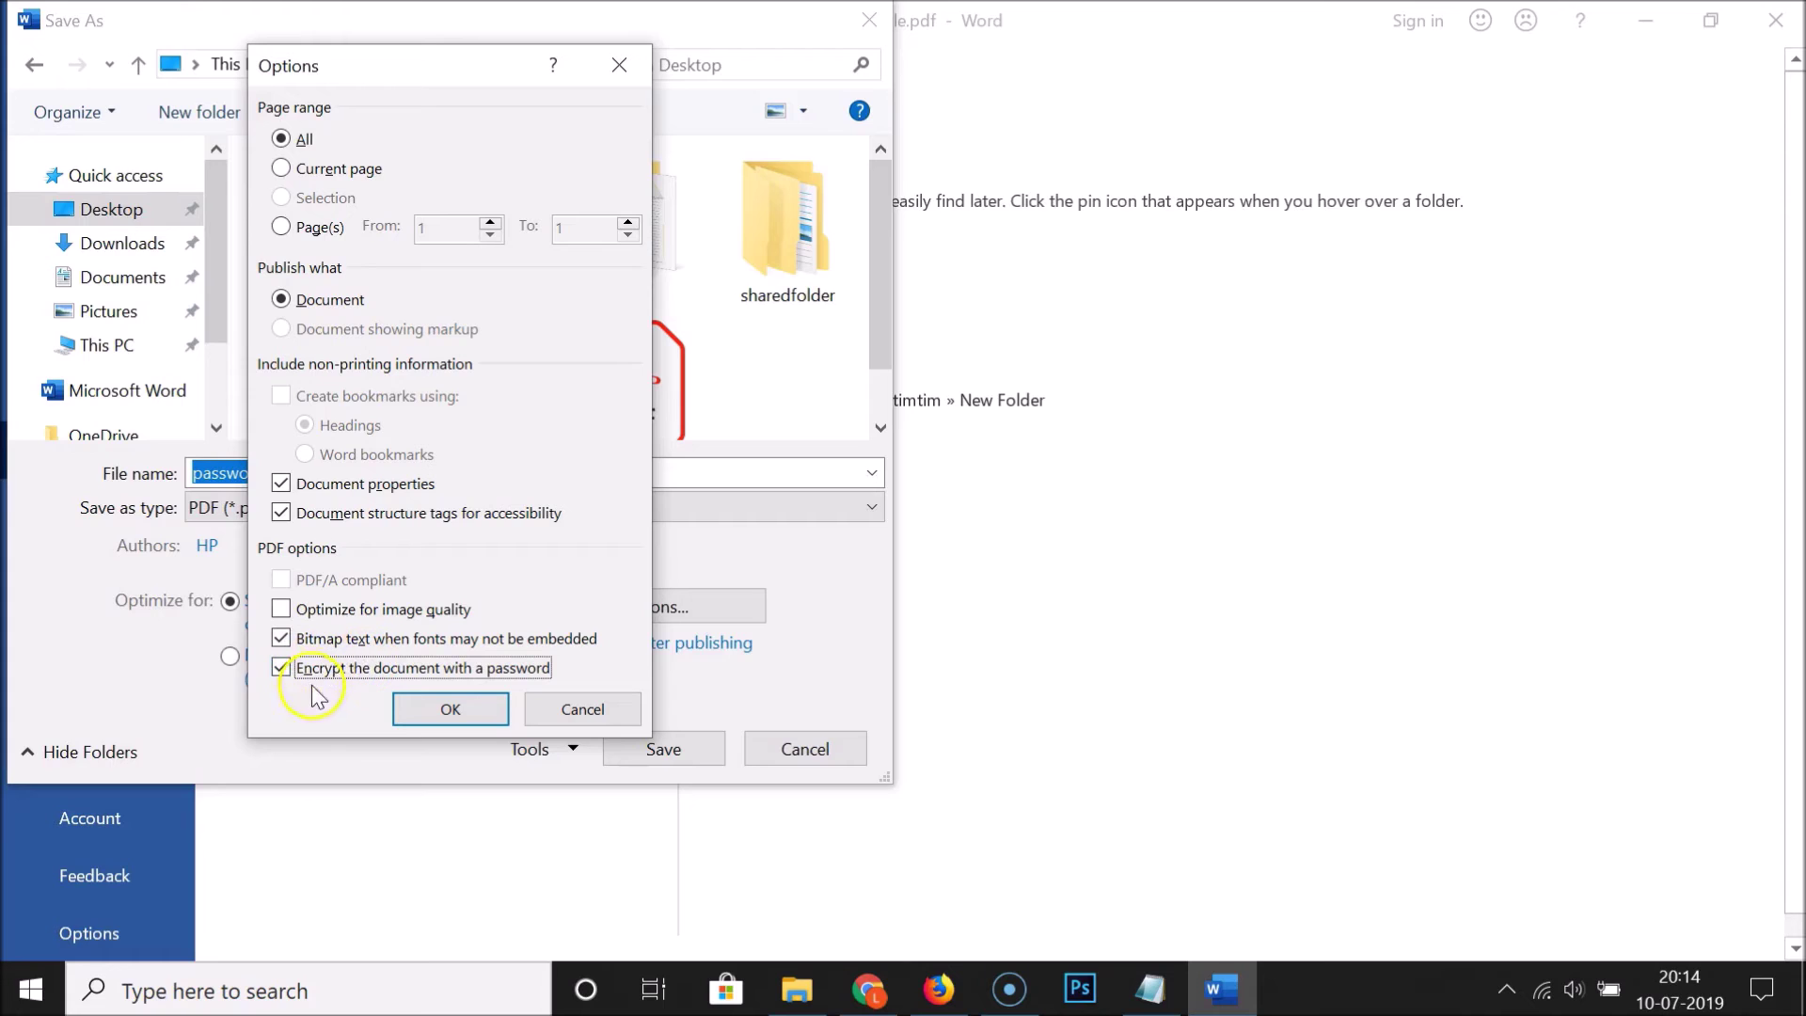
{"action": "left_click", "coordinate": [473, 714]}
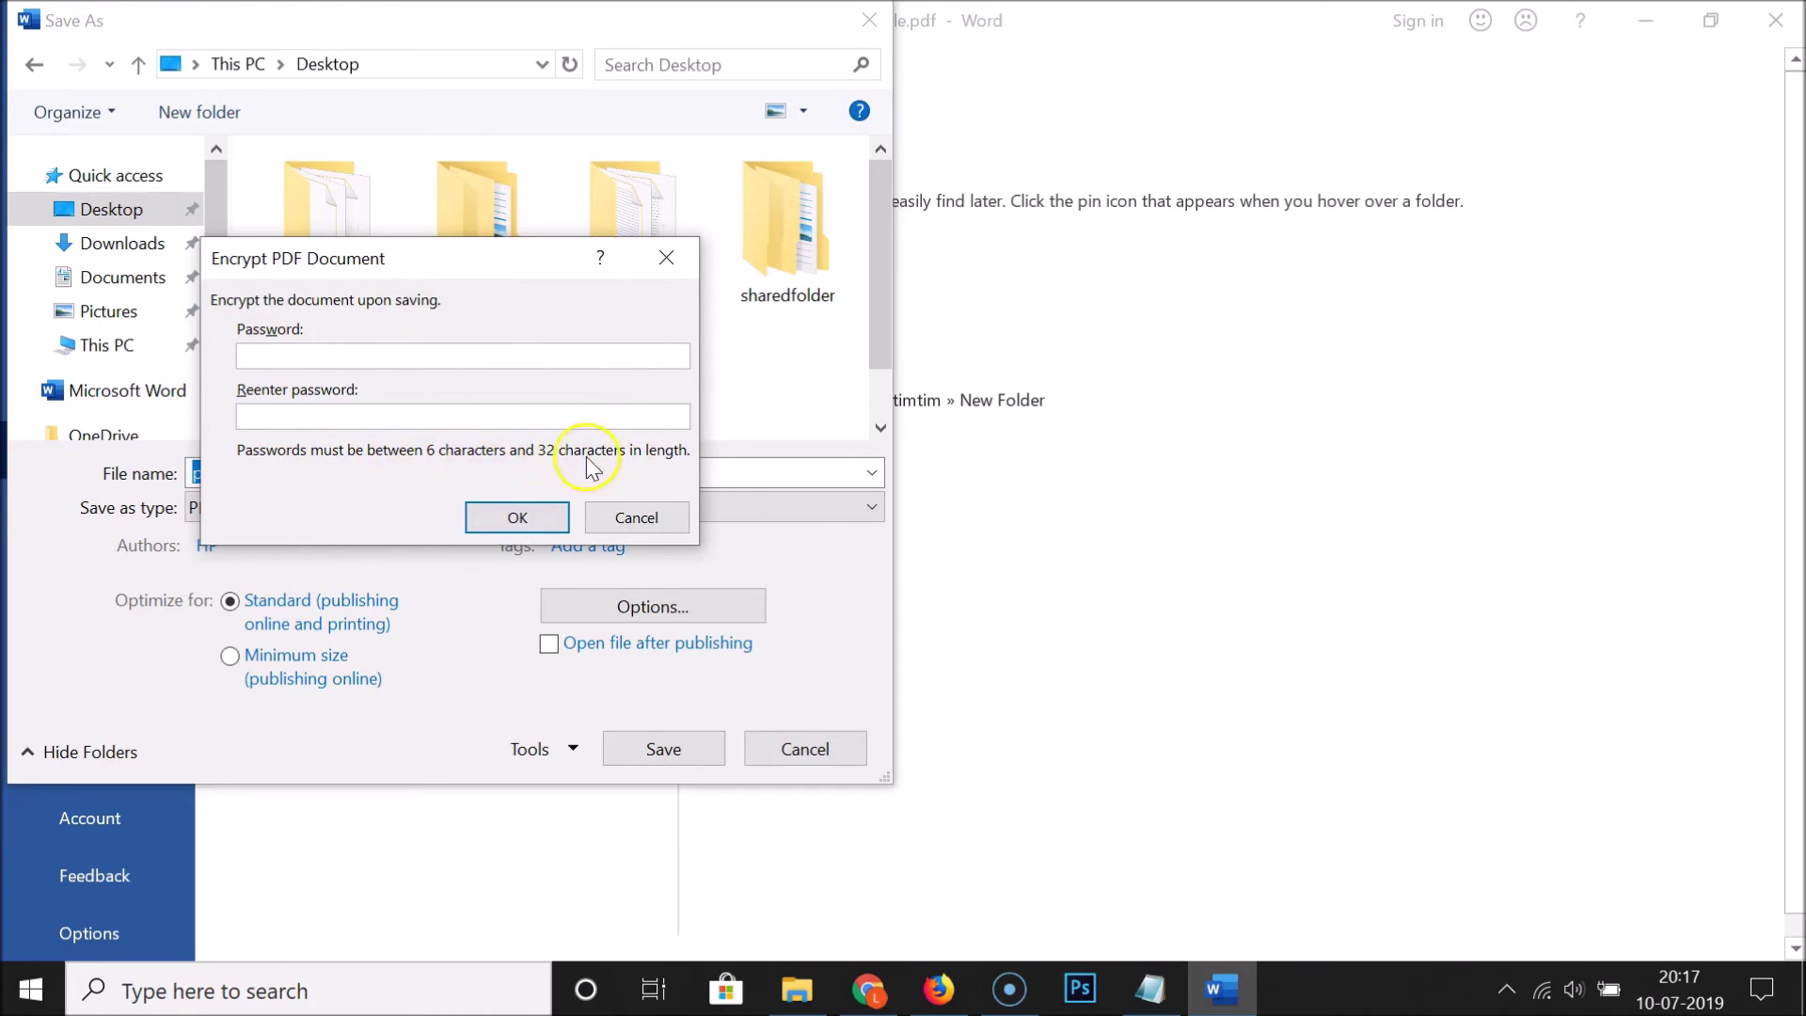
Enter and confirm the encryption password, save the encrypted PDF, then minimize Word
{"action": "left_click", "coordinate": [332, 362]}
{"action": "left_click", "coordinate": [523, 516]}
{"action": "left_click", "coordinate": [453, 550]}
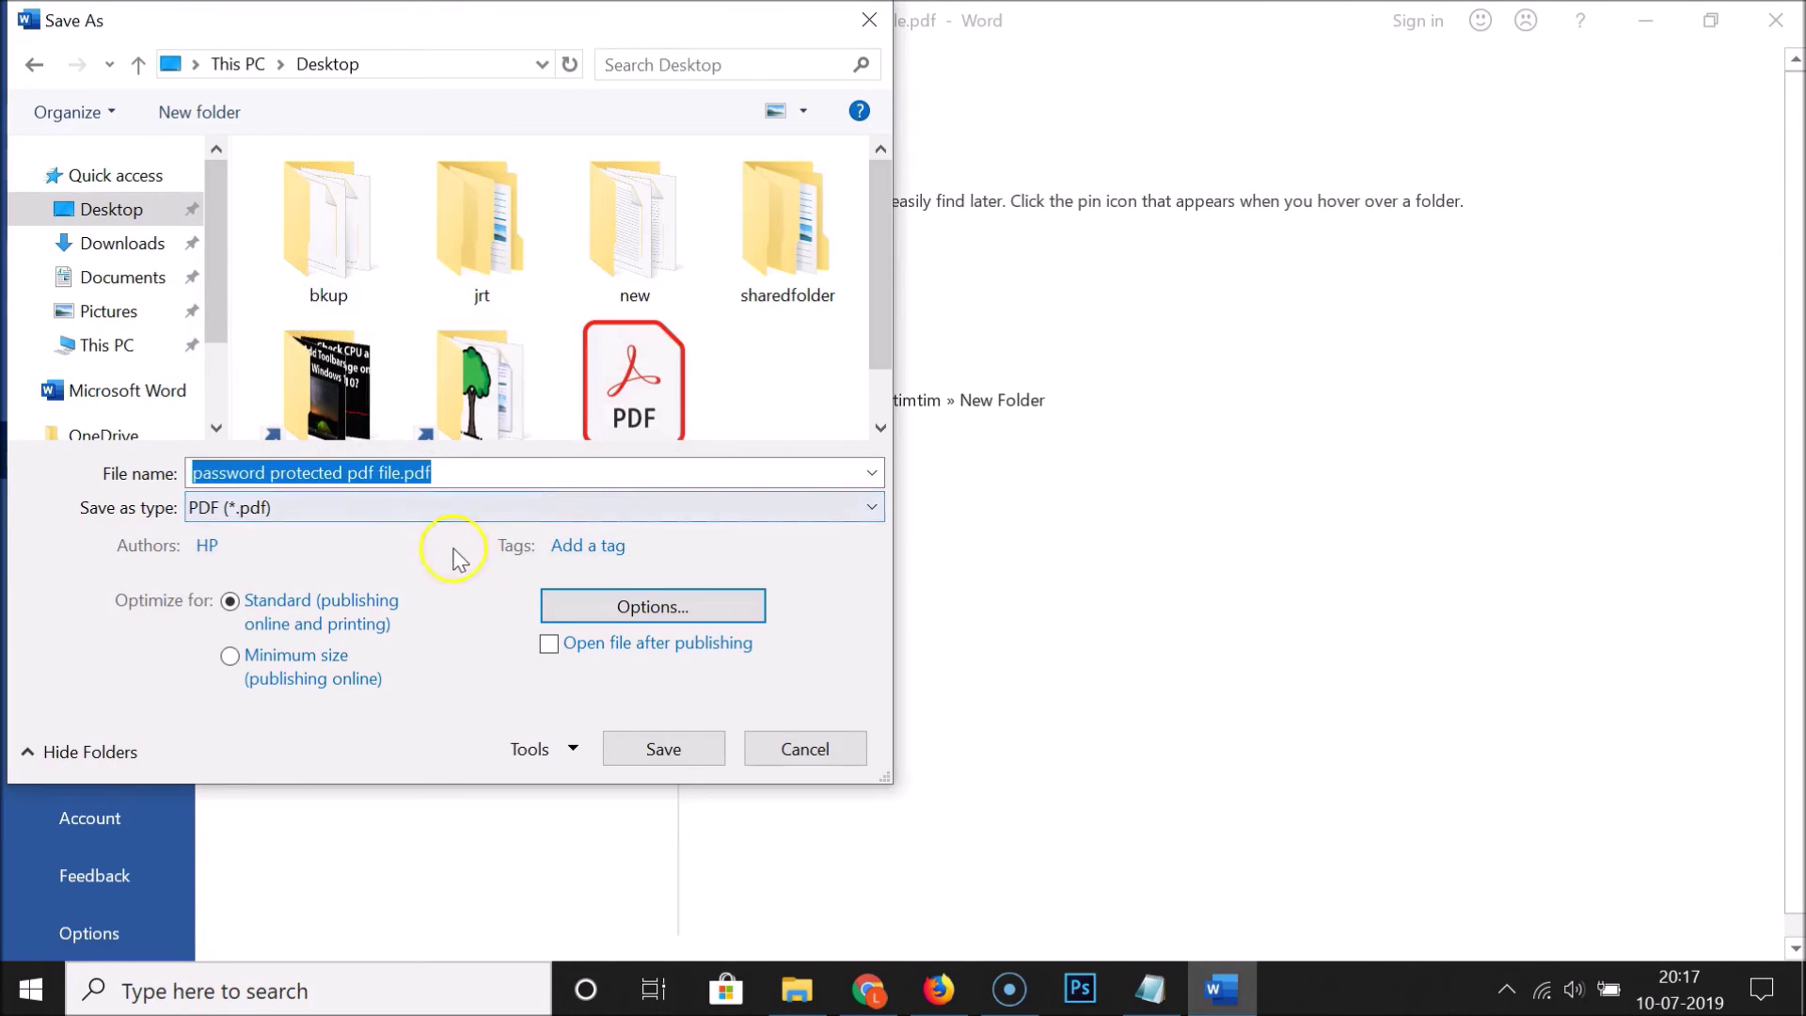
{"action": "left_click", "coordinate": [700, 750]}
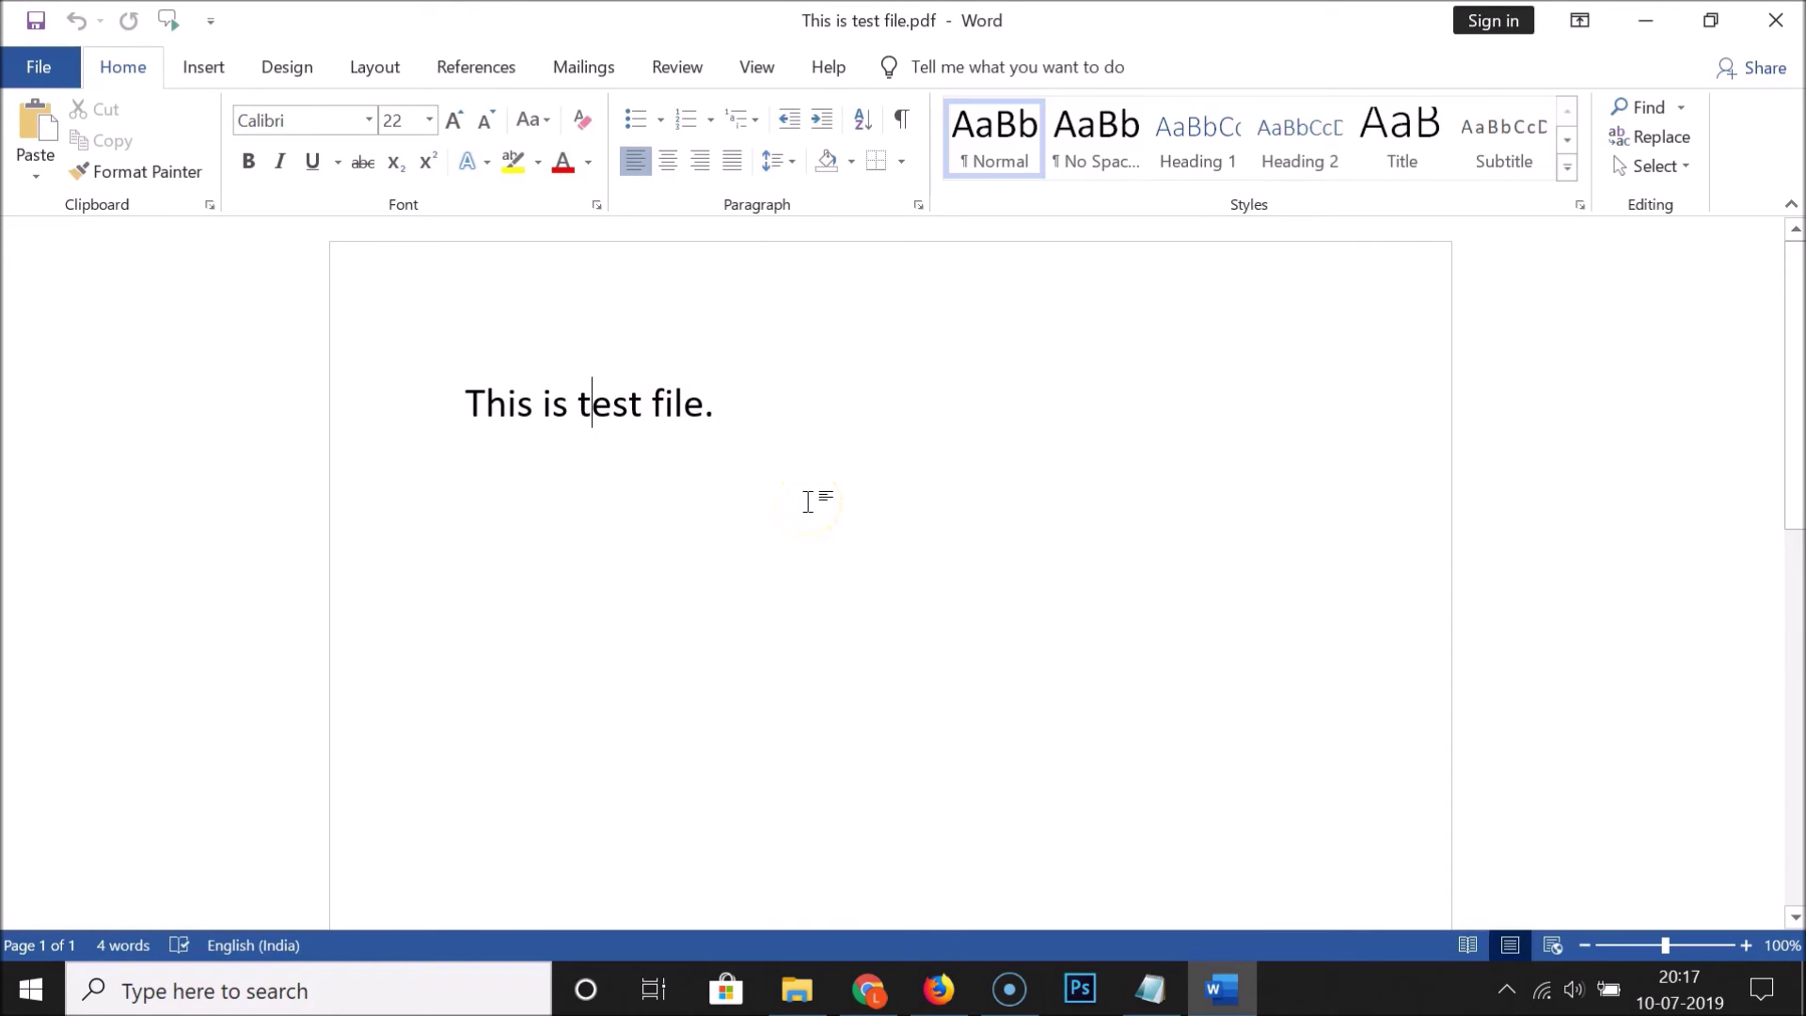
{"action": "left_click", "coordinate": [1645, 20]}
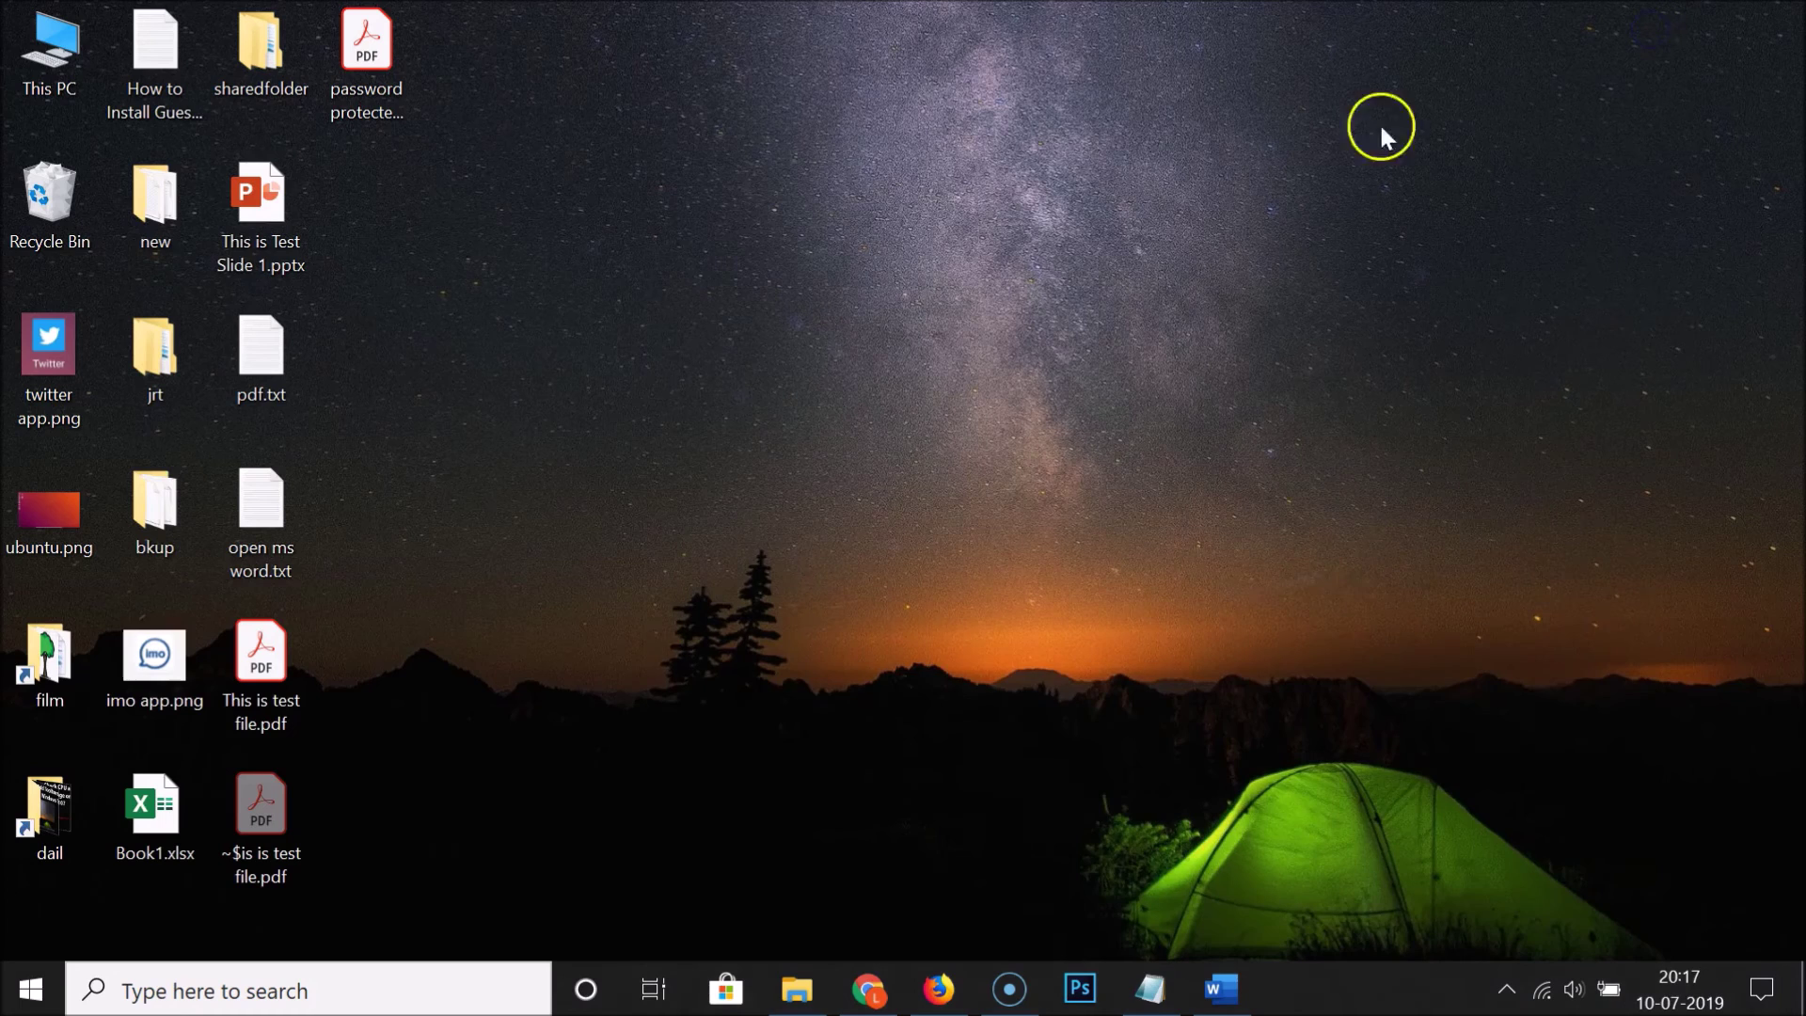
Open 'password protected pdf file.pdf' from the desktop and enter the password in Acrobat
{"action": "left_click", "coordinate": [399, 62]}
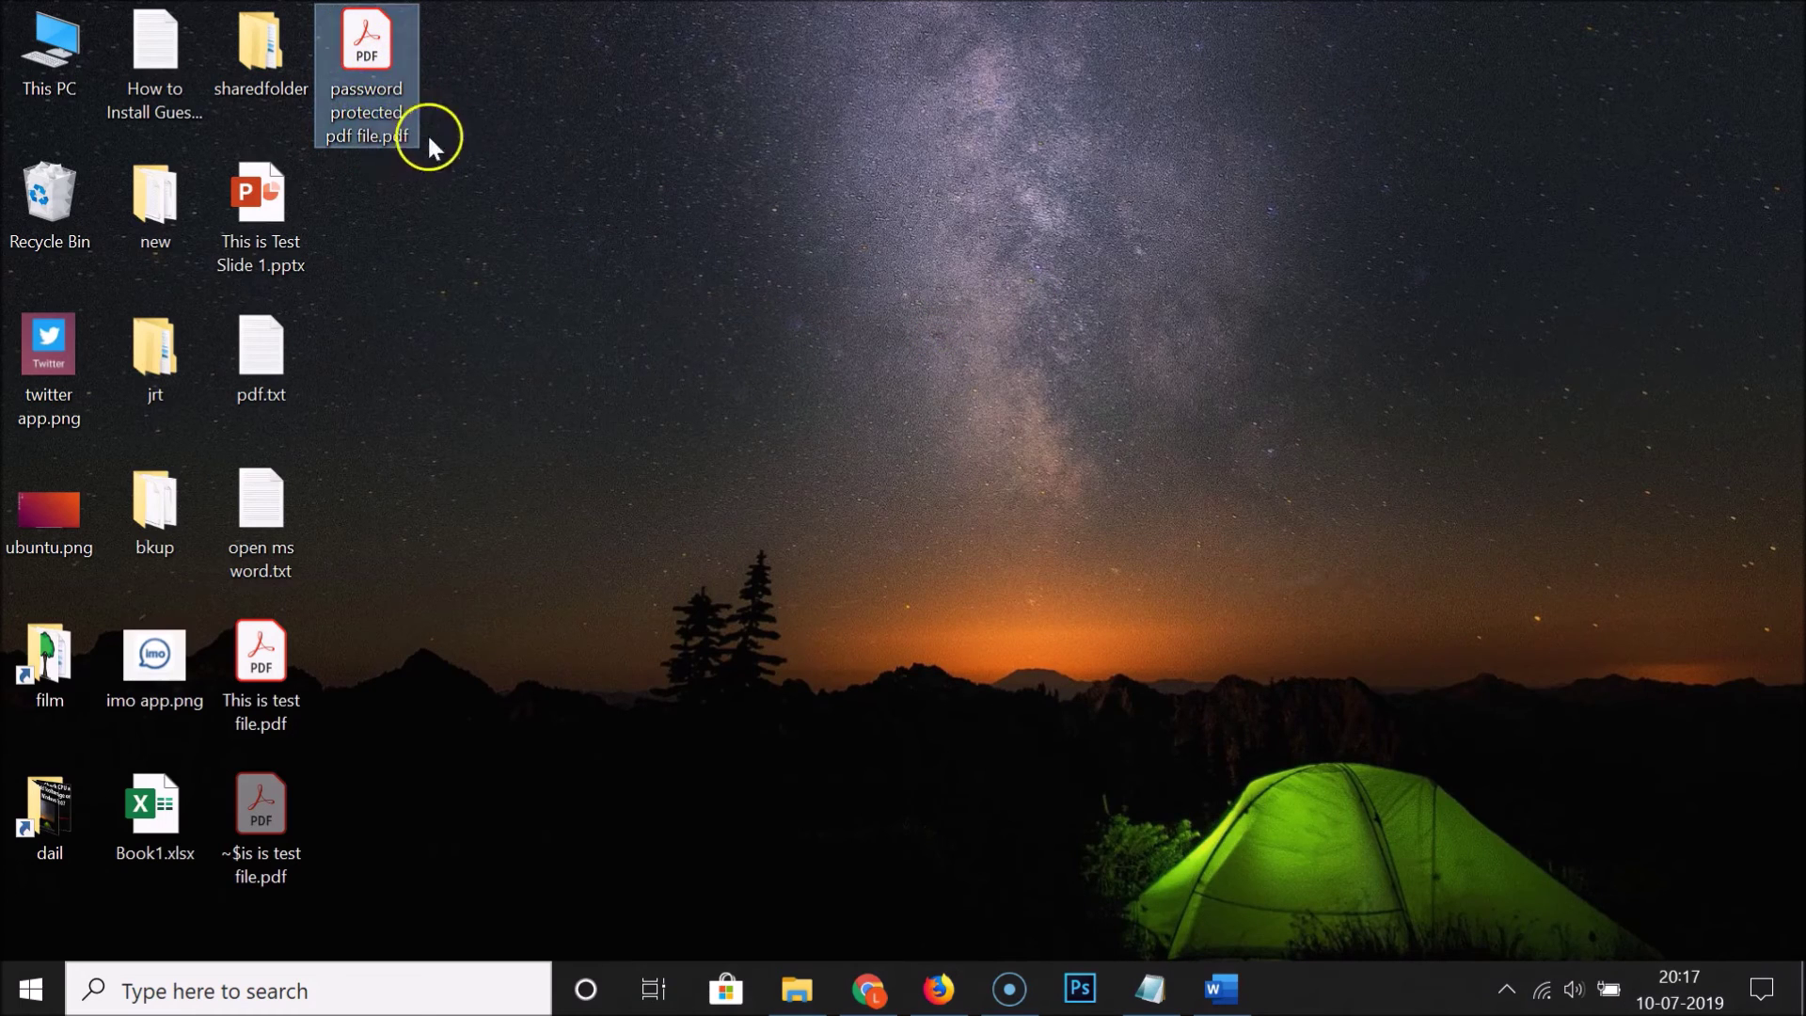
{"action": "double_click", "coordinate": [370, 64]}
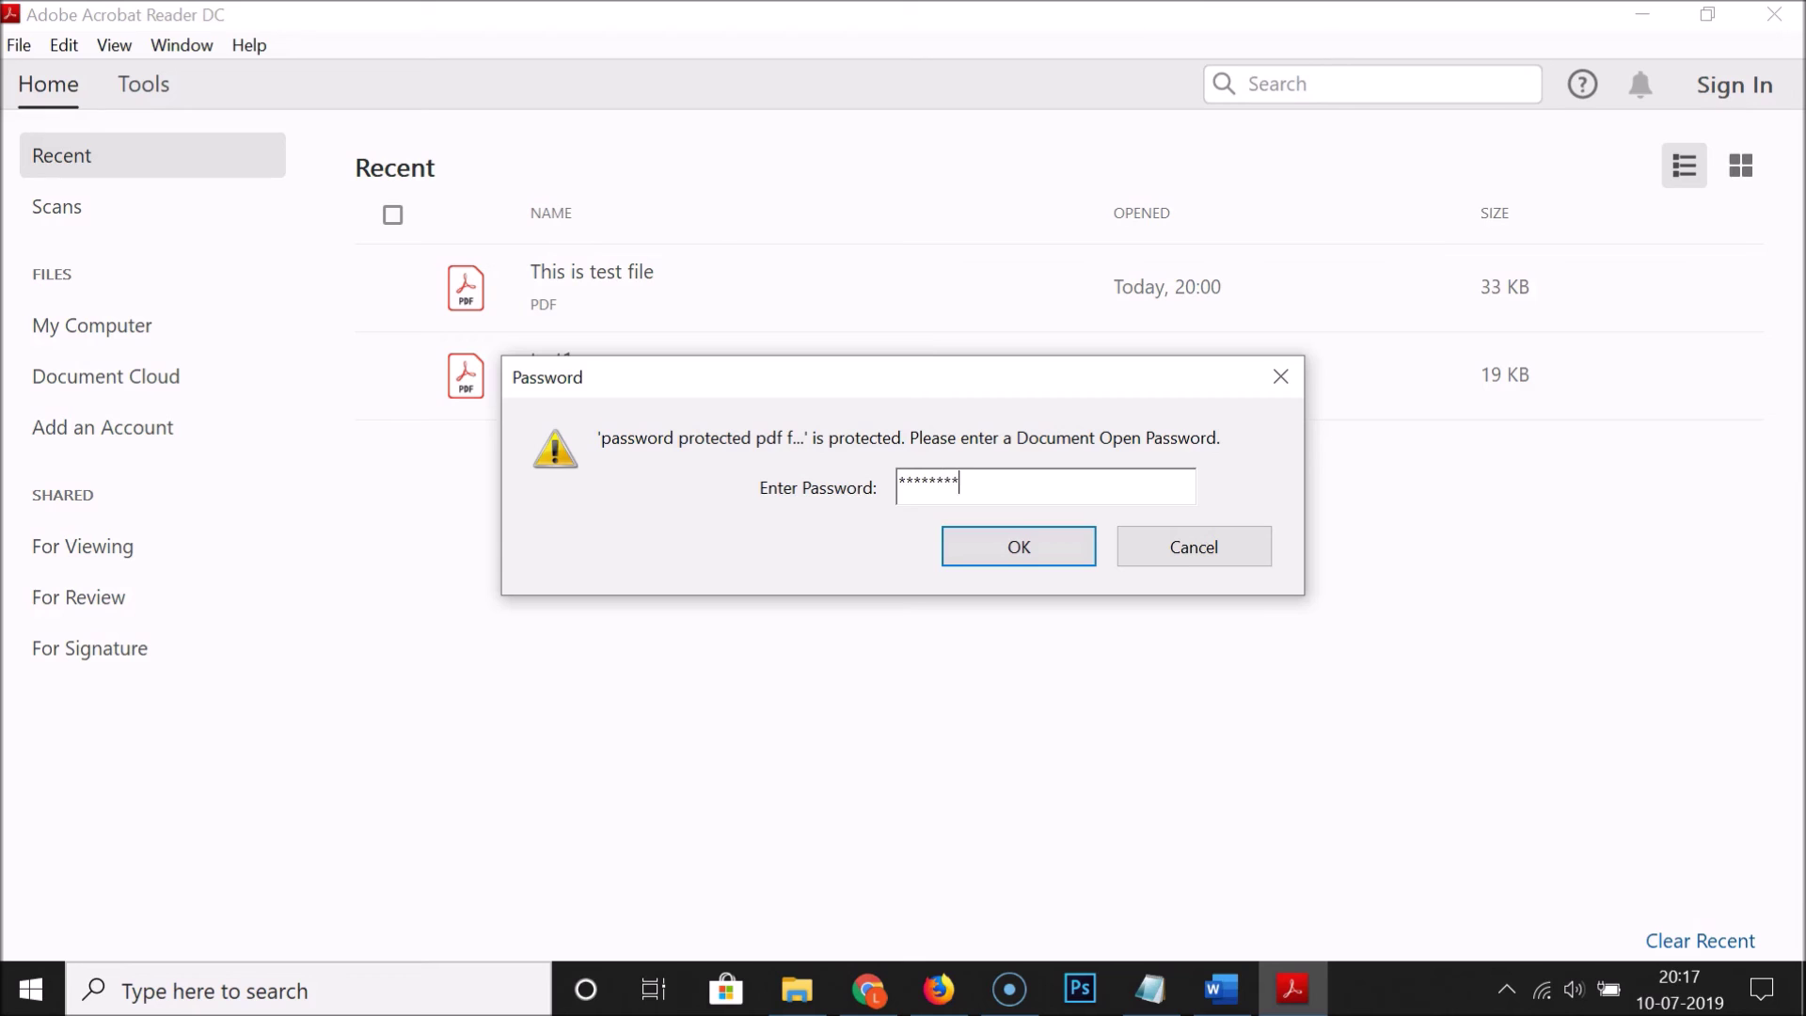
Unlock the PDF with the password, then close both Word and Acrobat Reader
{"action": "left_click", "coordinate": [1028, 561]}
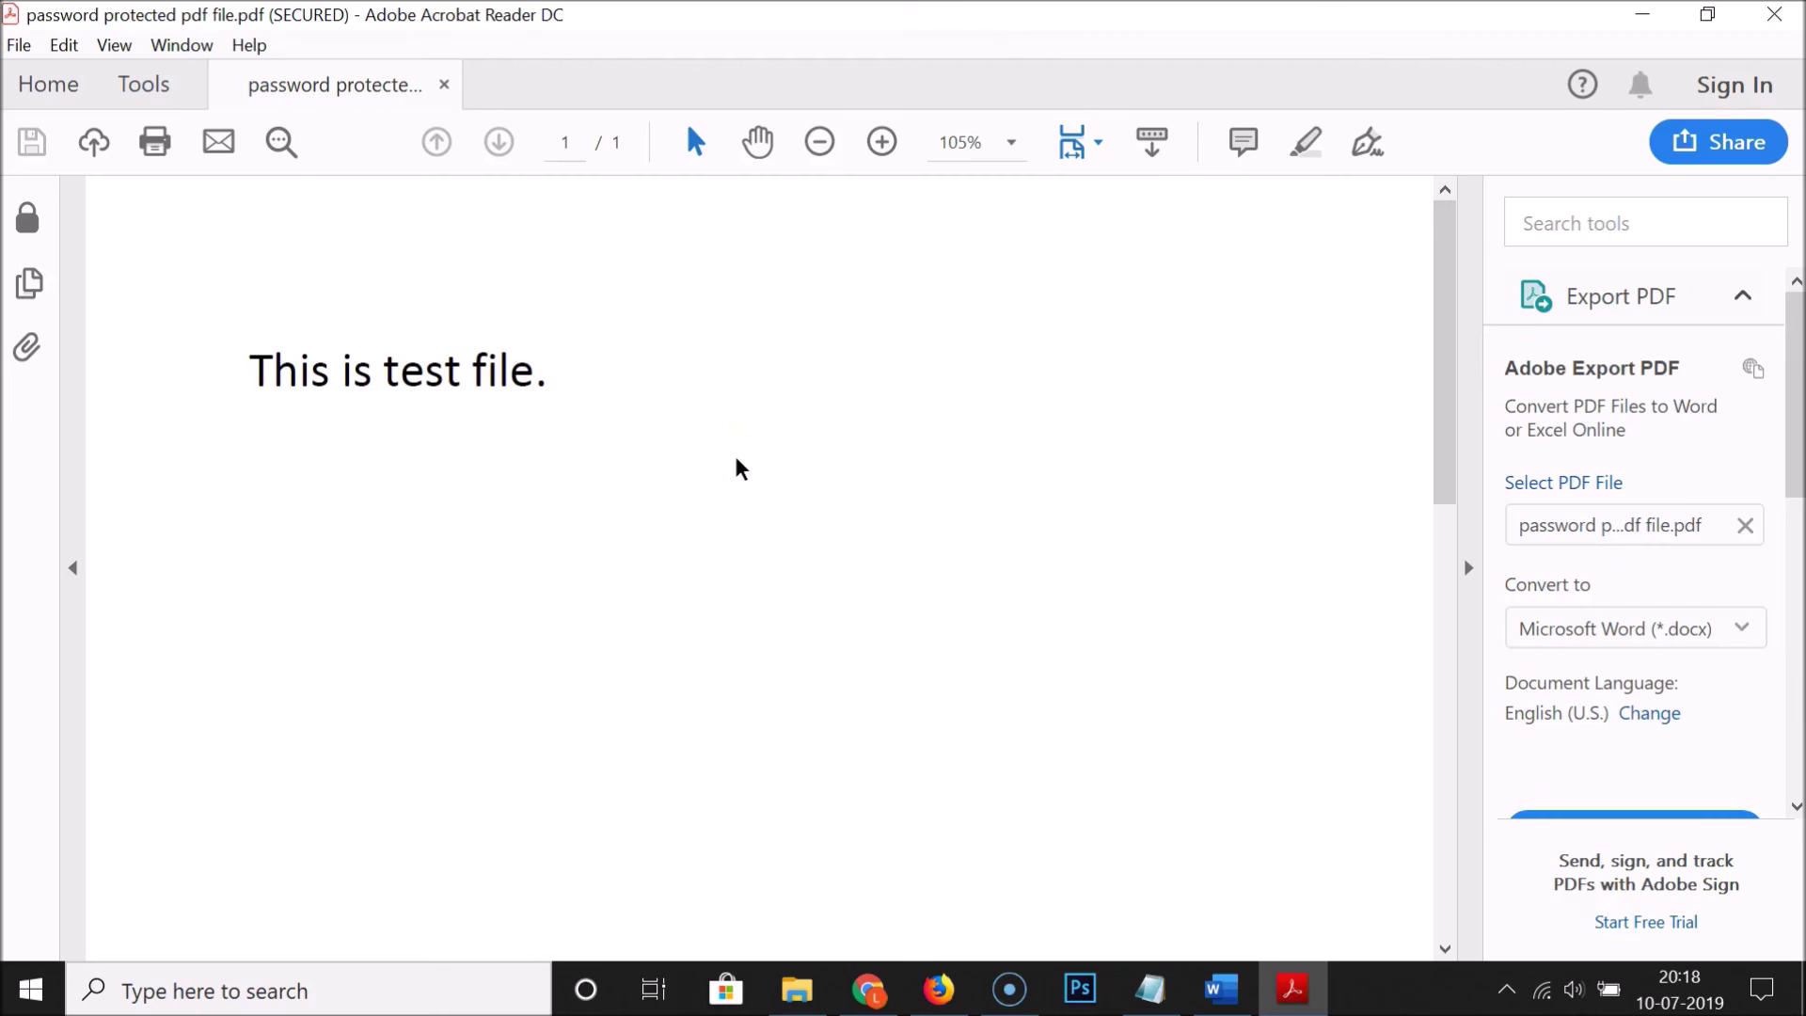
{"action": "left_click", "coordinate": [746, 565]}
{"action": "left_click", "coordinate": [1220, 978]}
{"action": "left_click", "coordinate": [987, 435]}
{"action": "left_click", "coordinate": [1775, 20]}
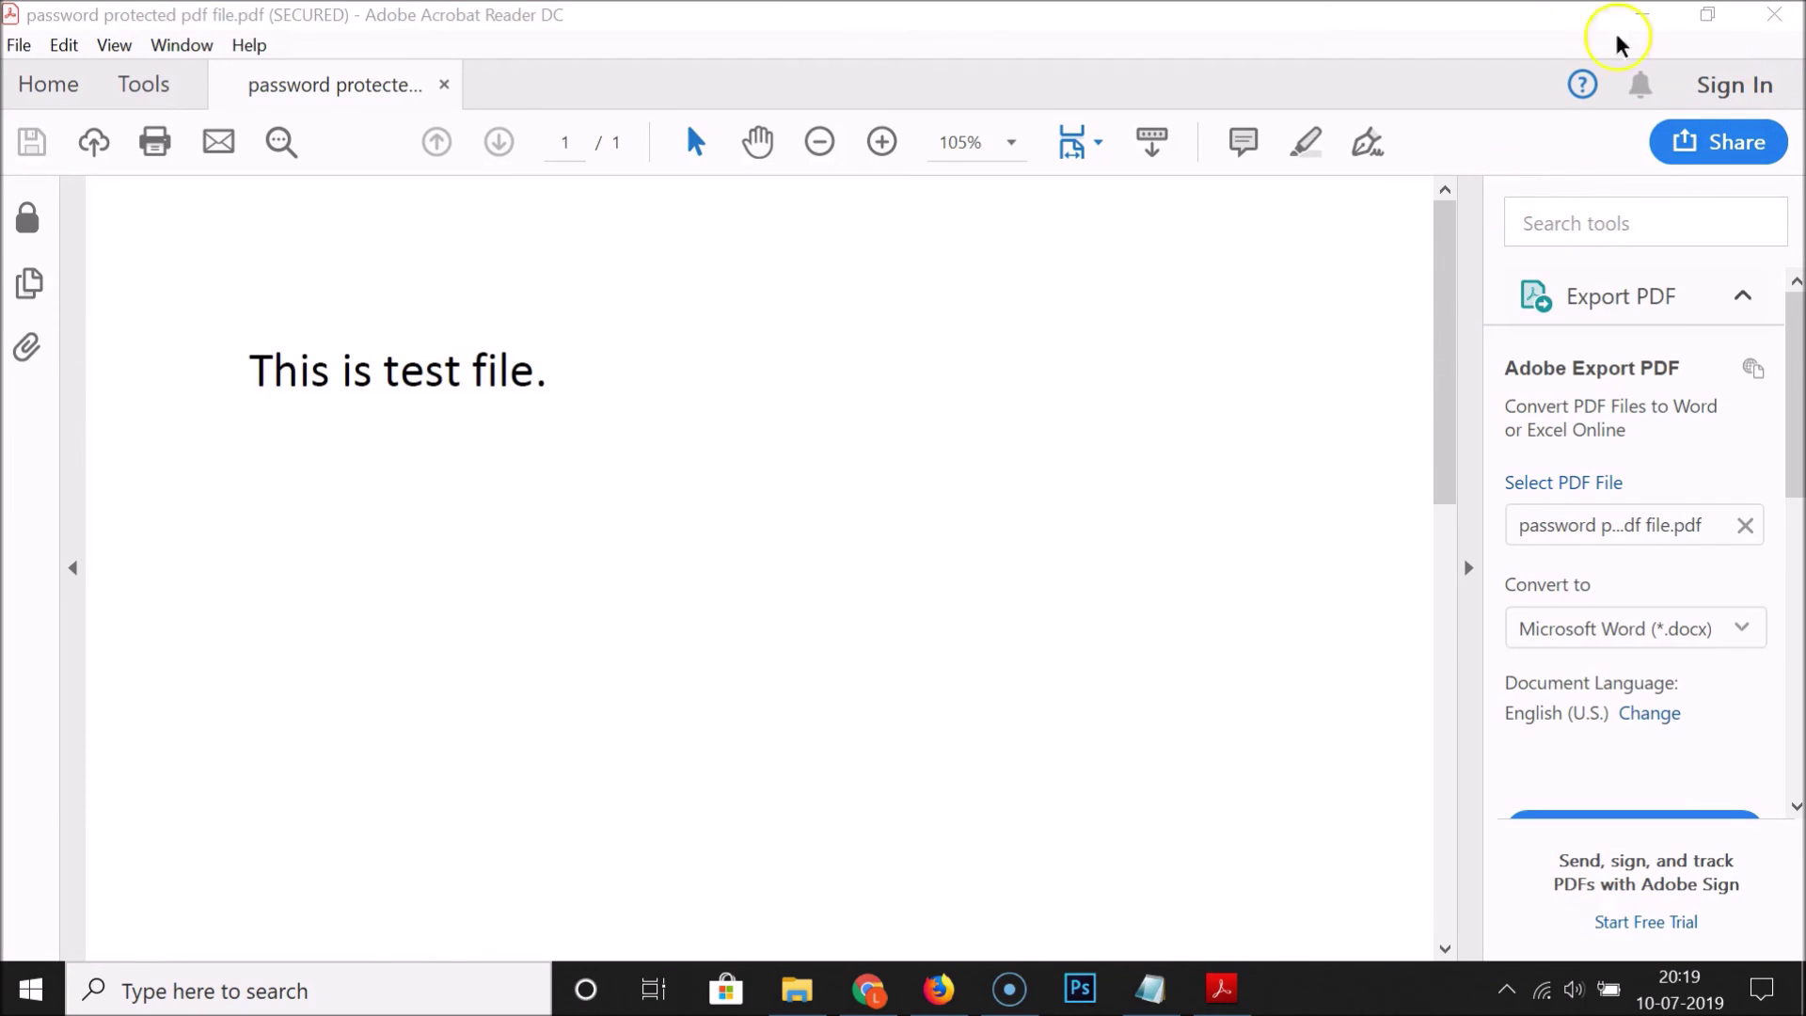
{"action": "left_click", "coordinate": [1778, 15]}
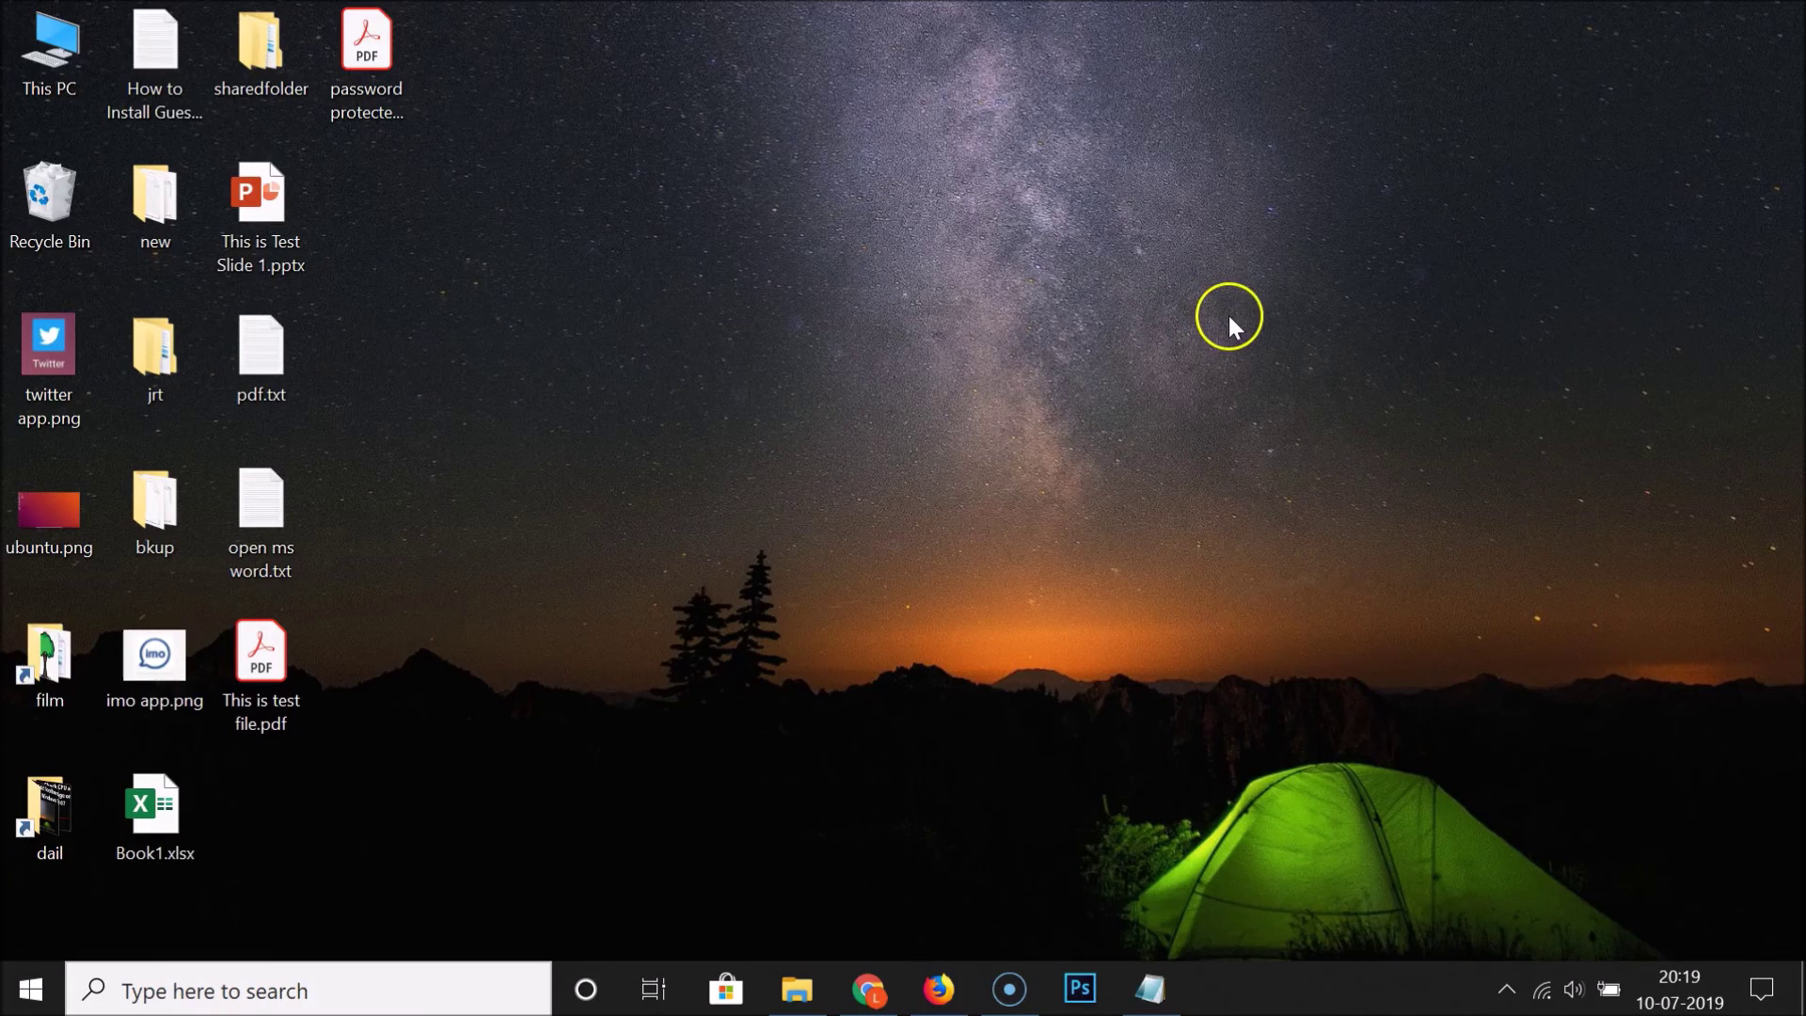
Restore the 'ms word.txt' note in Notepad from the taskbar
{"action": "left_click", "coordinate": [1151, 988]}
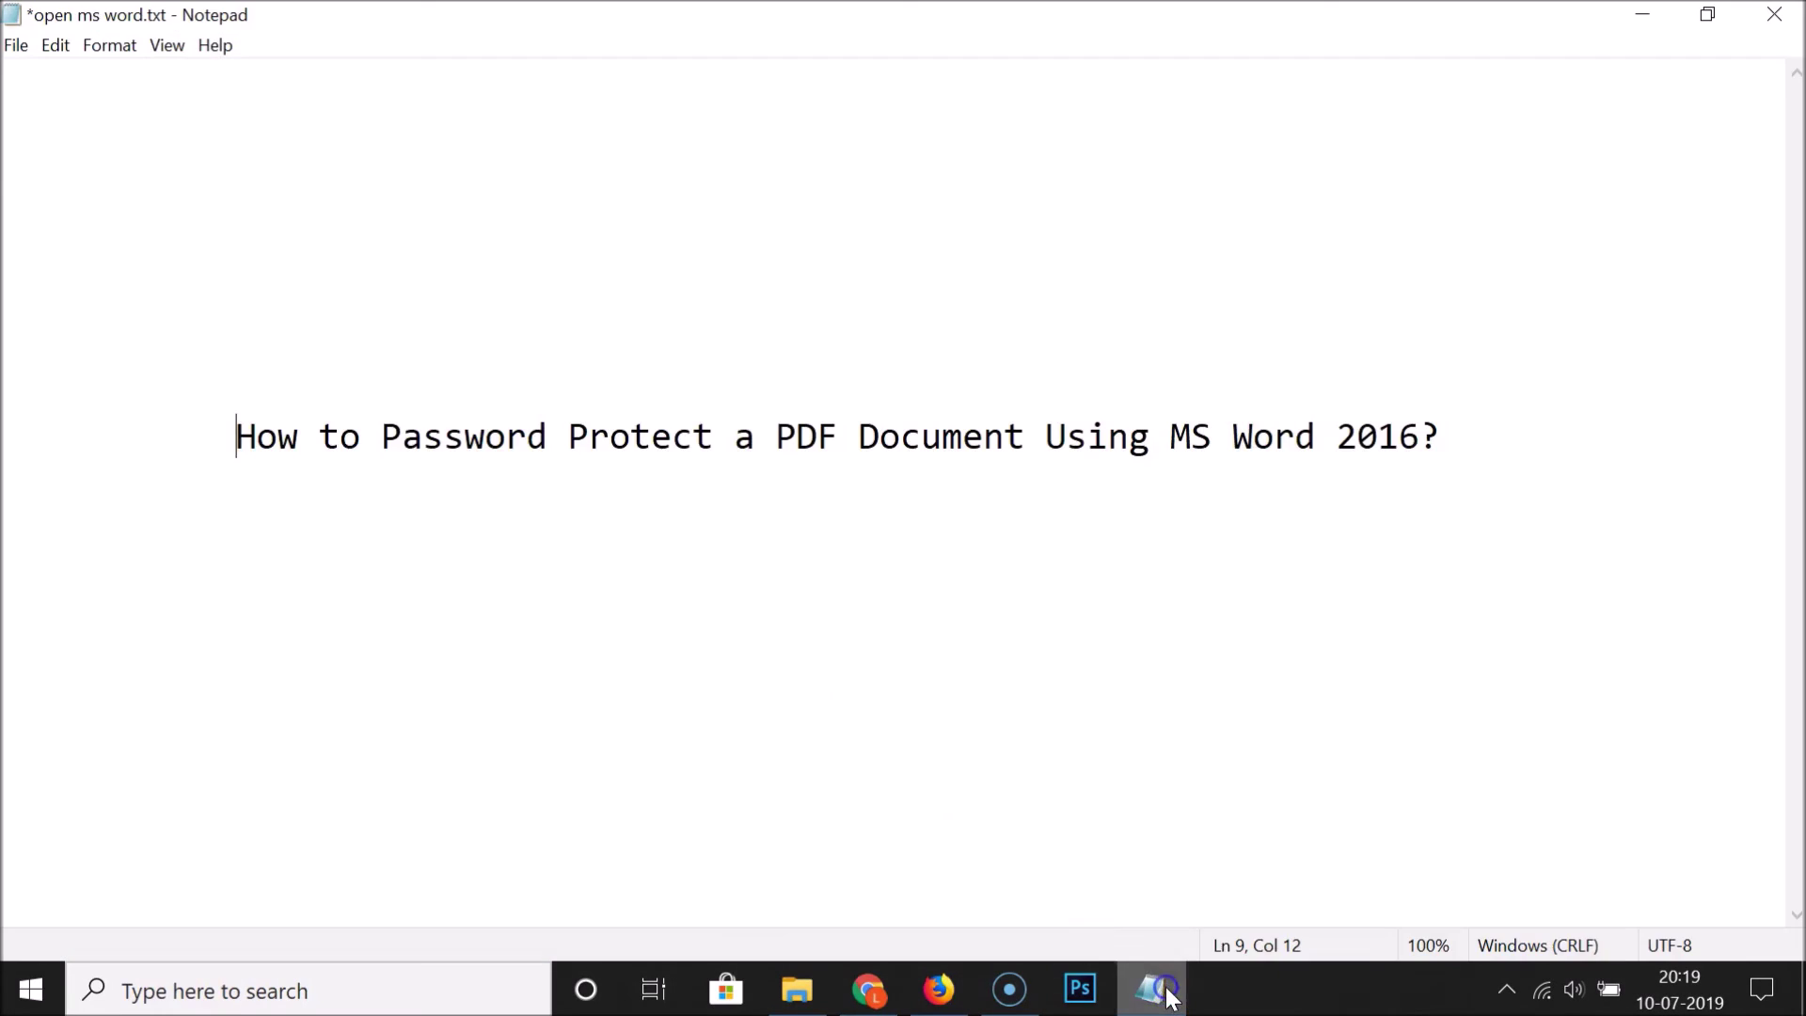